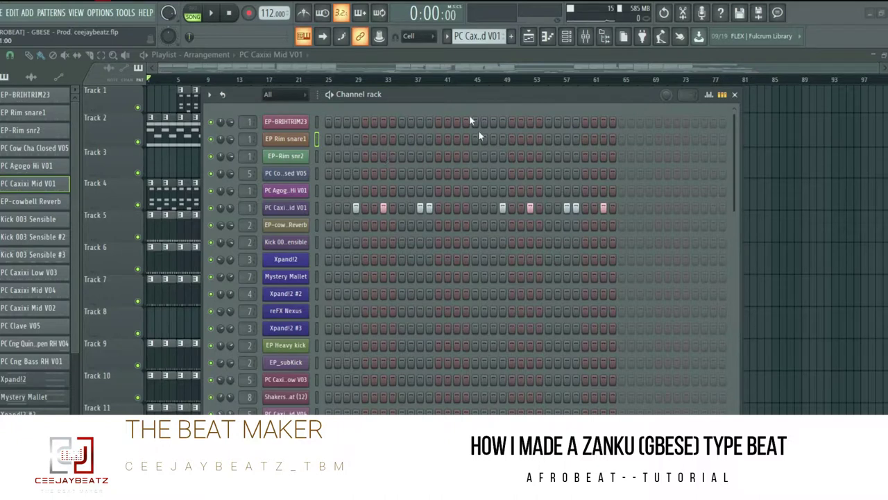
Switch to the EP-BRIHTRIM23 pattern, play it in pattern mode and stop playback
{"action": "left_click", "coordinate": [447, 36]}
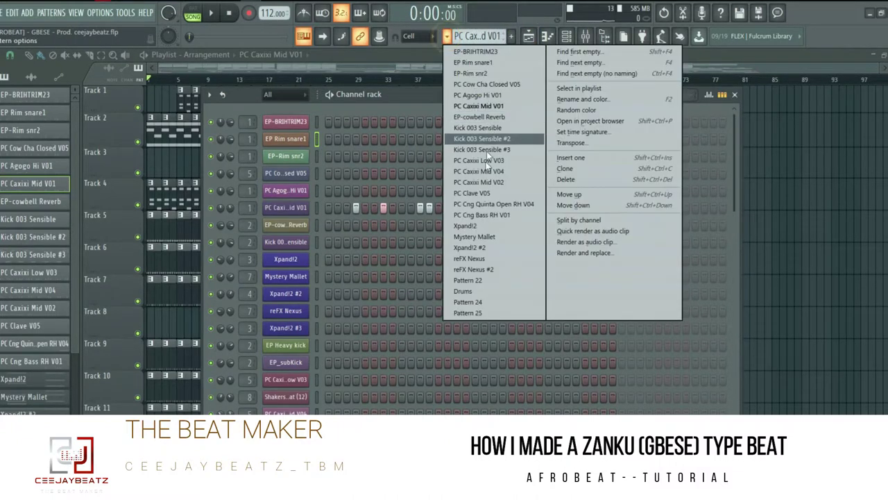
{"action": "left_click", "coordinate": [485, 51]}
{"action": "key", "text": "space"}
{"action": "key", "text": "l"}
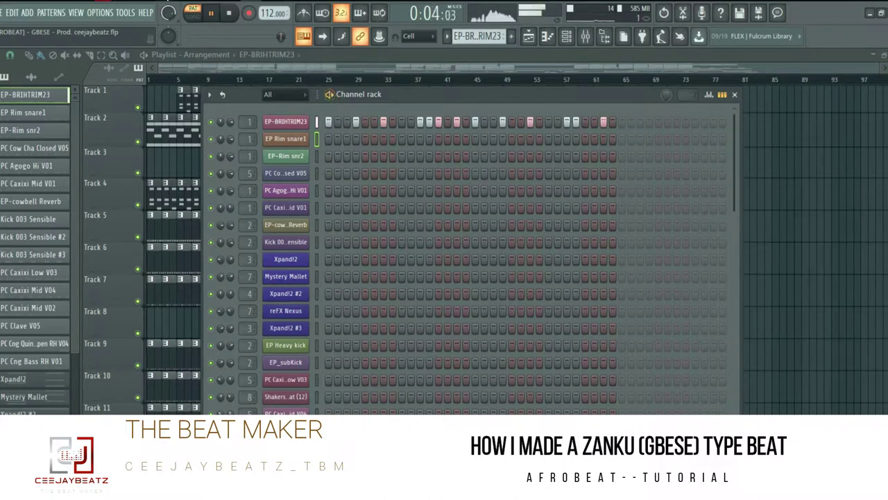
{"action": "left_click", "coordinate": [217, 19]}
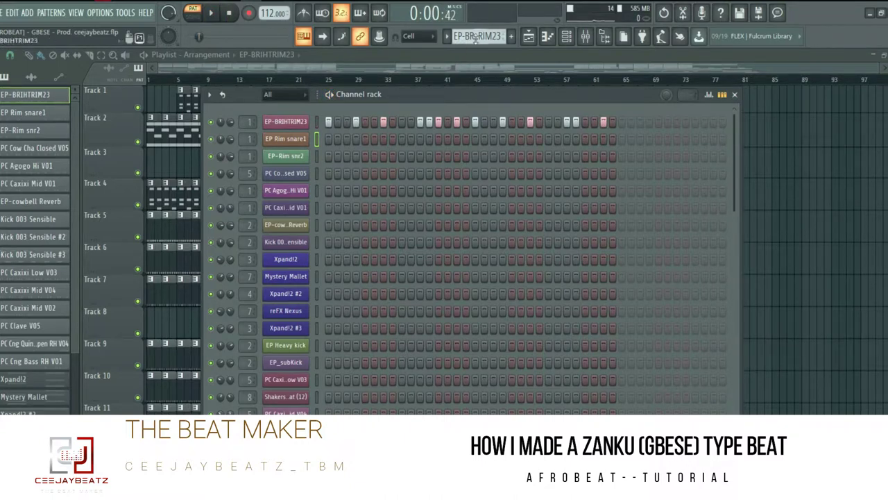
Move past the rim snare patterns to PC Cow Cha Closed V05, select its channel, and audition the pattern
{"action": "scroll", "coordinate": [476, 39], "scroll_direction": "down", "scroll_amount": 1}
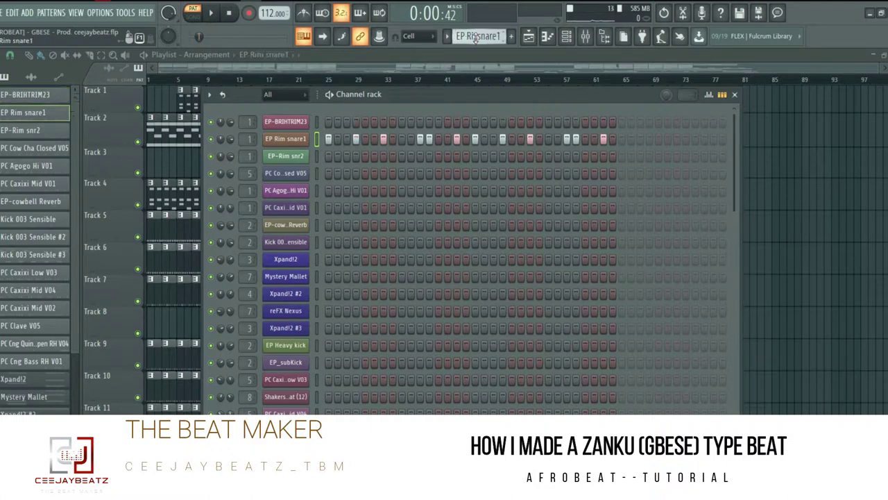
{"action": "scroll", "coordinate": [476, 40], "scroll_direction": "down", "scroll_amount": 2}
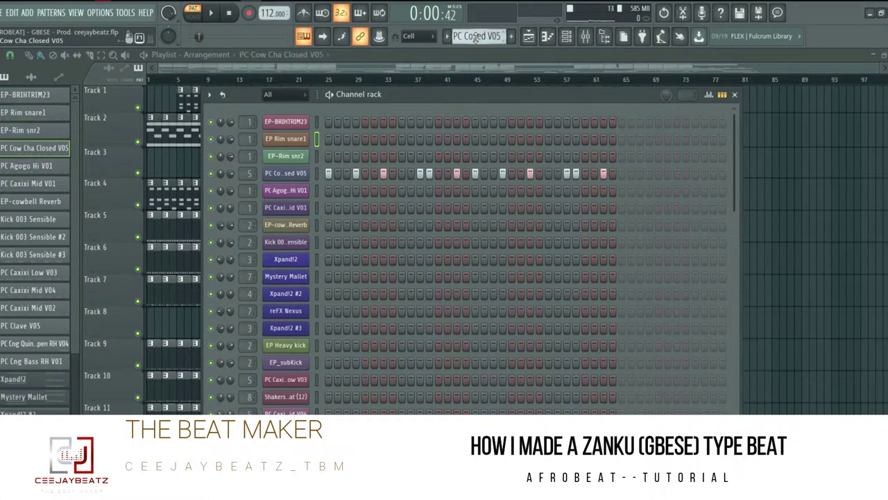
{"action": "left_click", "coordinate": [316, 173]}
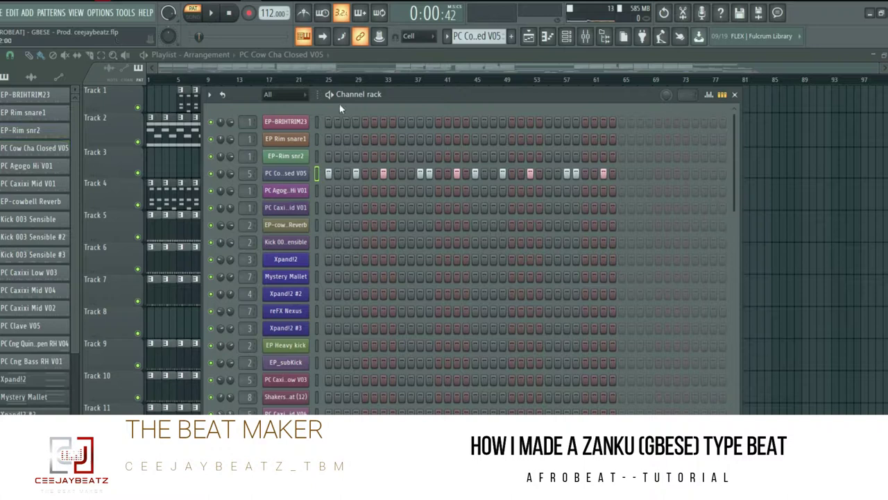
{"action": "key", "text": "space"}
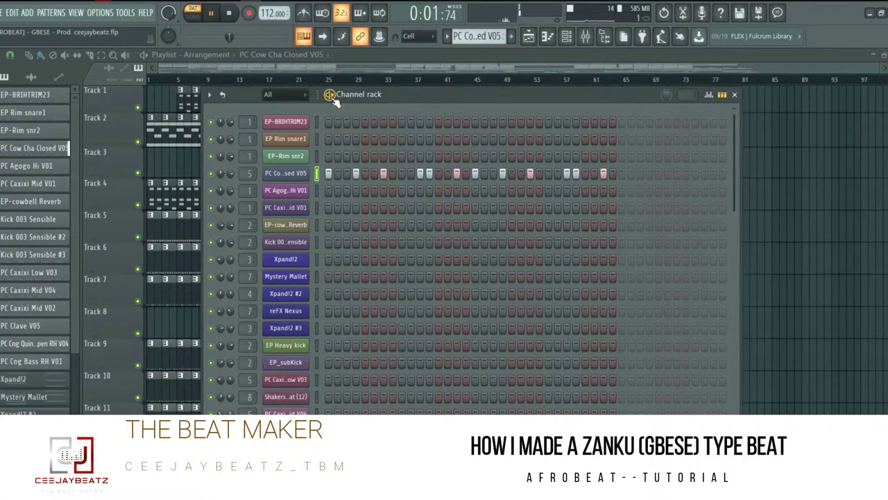
{"action": "left_click", "coordinate": [231, 14]}
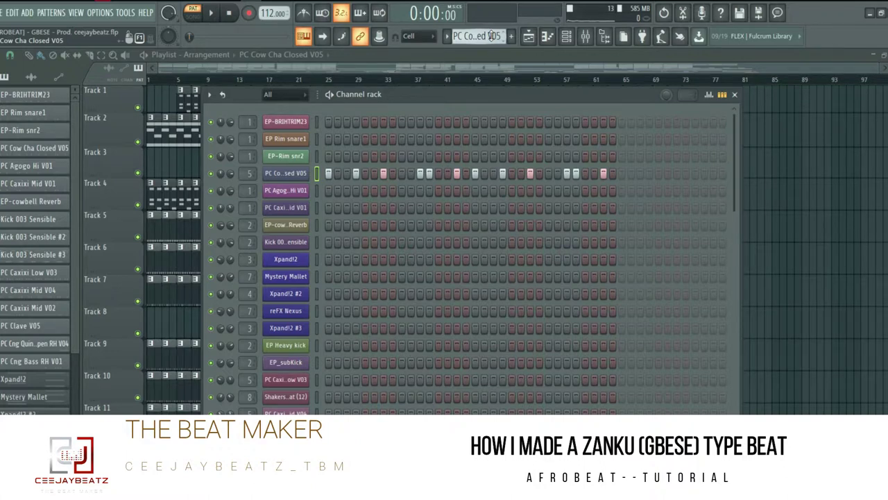
Switch to the PC Agogo Hi V01 pattern, listen to it and stop playback
{"action": "scroll", "coordinate": [488, 36], "scroll_direction": "down", "scroll_amount": 1}
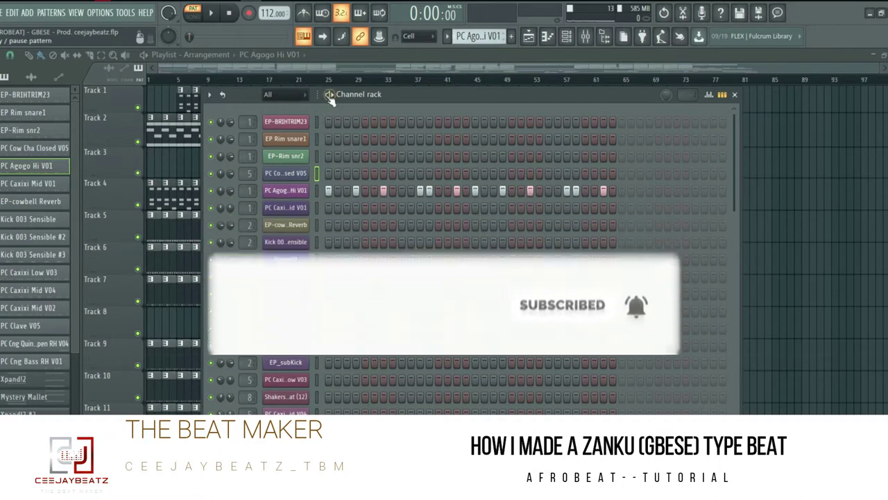
{"action": "key", "text": "space"}
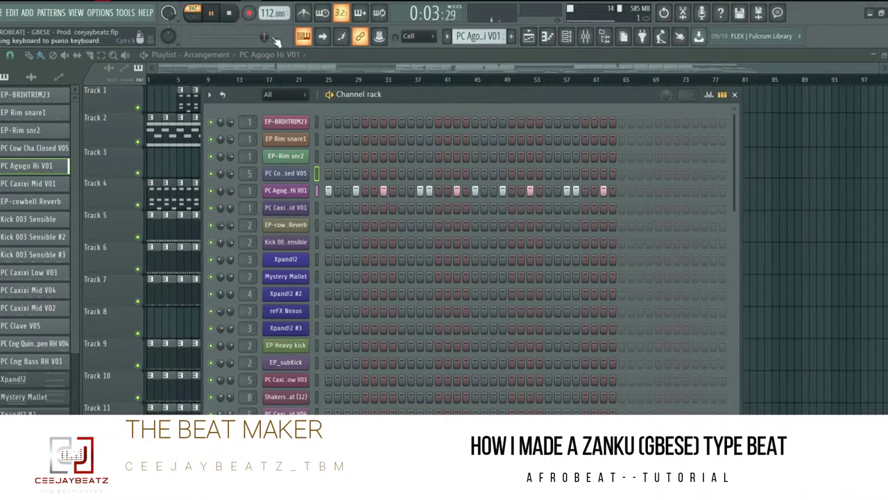
{"action": "left_click", "coordinate": [228, 12]}
Audition the PC Caxixi Mid V01 pattern and stop it
{"action": "scroll", "coordinate": [479, 36], "scroll_direction": "down", "scroll_amount": 1}
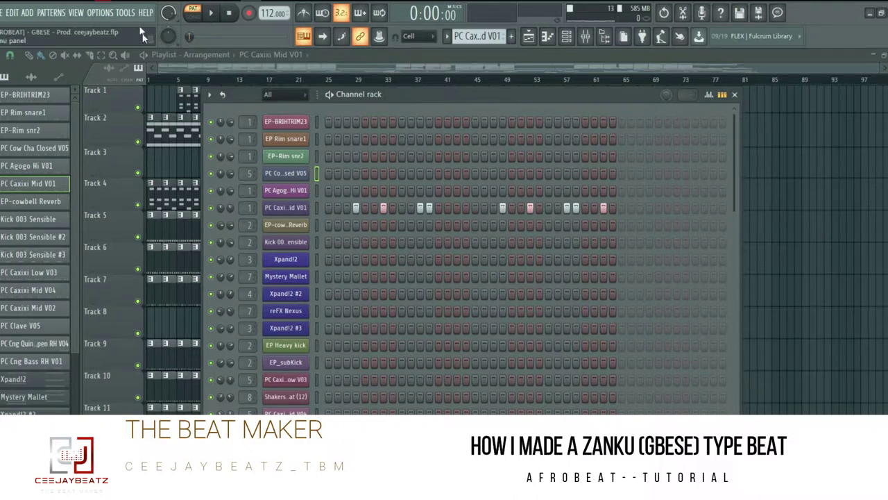
{"action": "left_click", "coordinate": [330, 95]}
{"action": "key", "text": "space"}
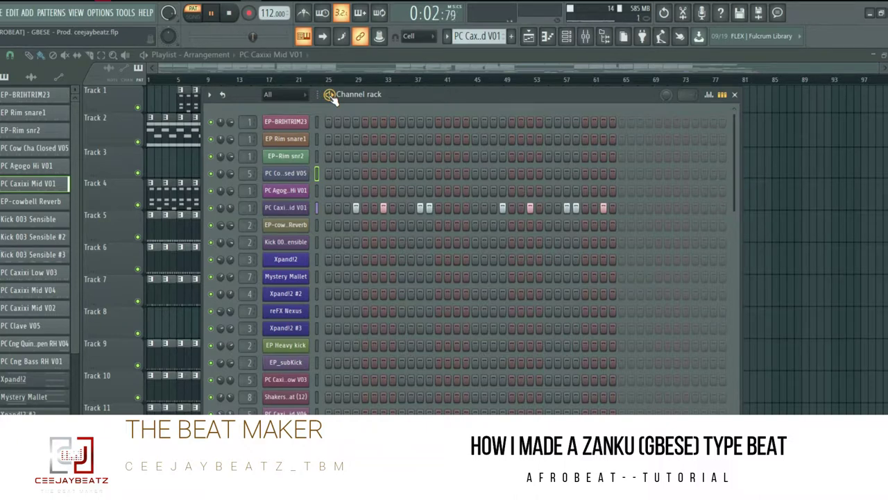
{"action": "key", "text": "space"}
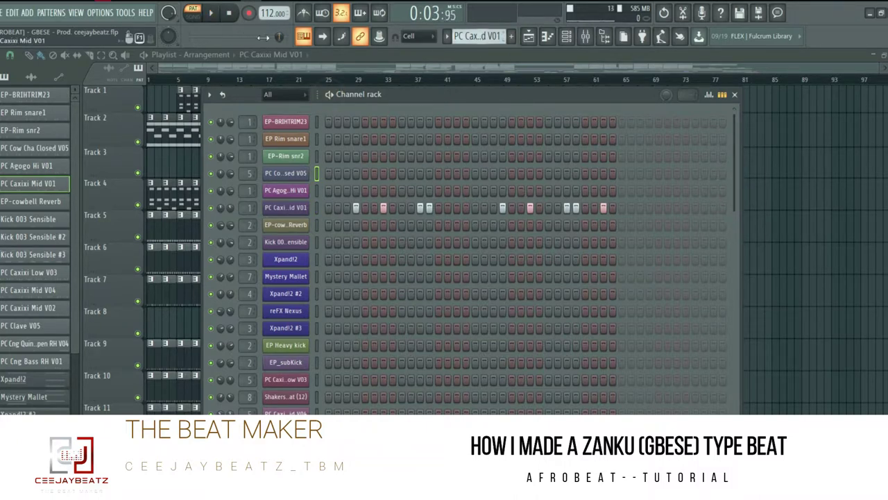
{"action": "key", "text": "space"}
Show the EP-cowbell Reverb pattern and select its channel in the channel rack
{"action": "scroll", "coordinate": [481, 39], "scroll_direction": "down", "scroll_amount": 1}
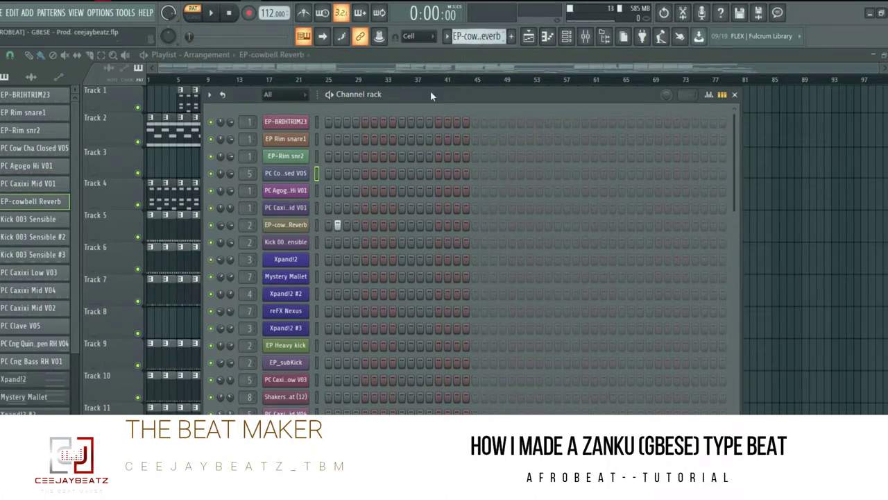
{"action": "left_click", "coordinate": [315, 225]}
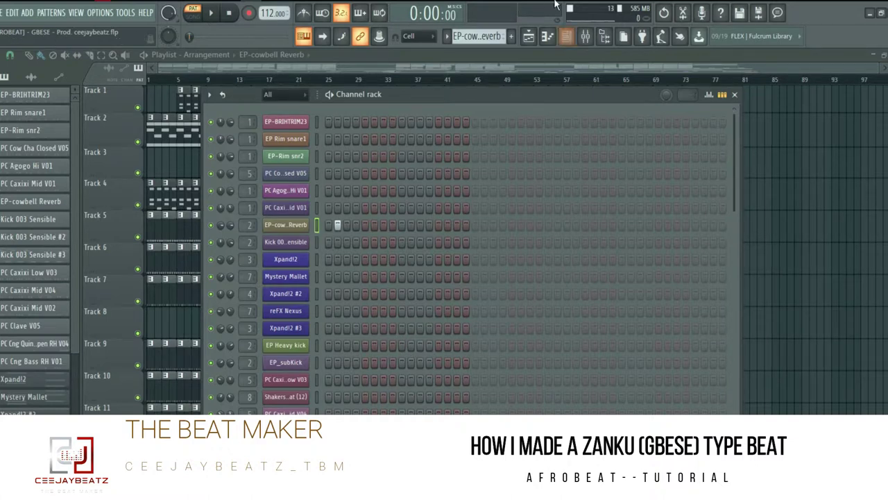
{"action": "left_click", "coordinate": [571, 39]}
{"action": "left_click", "coordinate": [571, 38]}
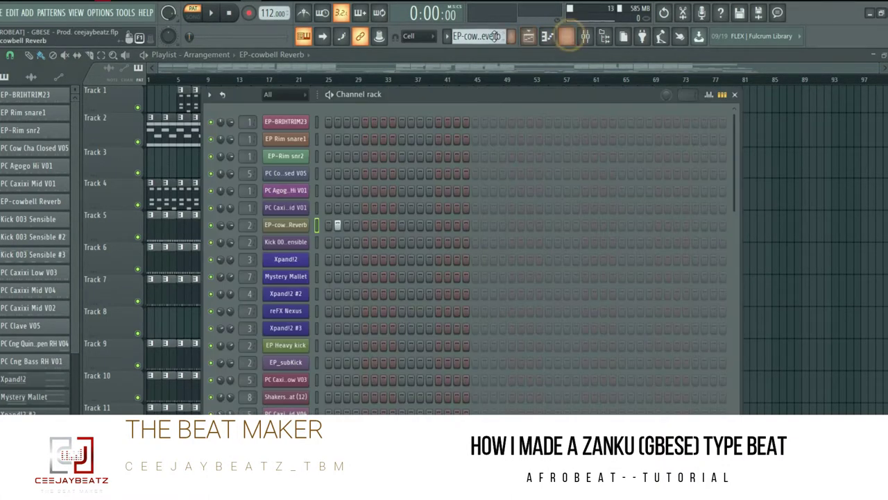
Switch to the Kick 003 Sensible pattern, listen to it and stop playback
{"action": "scroll", "coordinate": [479, 38], "scroll_direction": "down", "scroll_amount": 1}
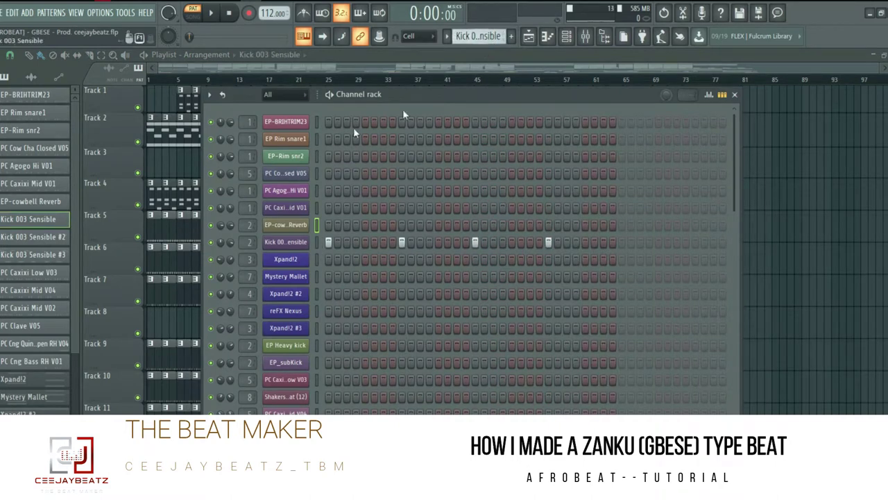
{"action": "key", "text": "space"}
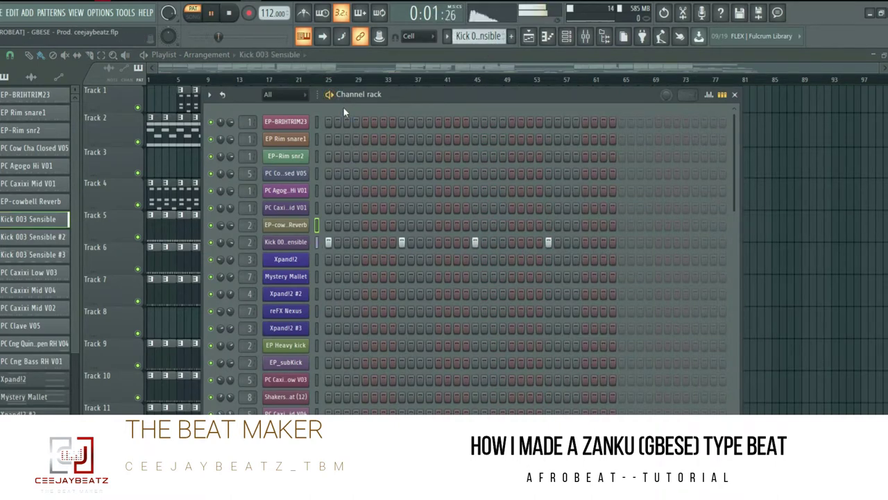
{"action": "left_click", "coordinate": [228, 12]}
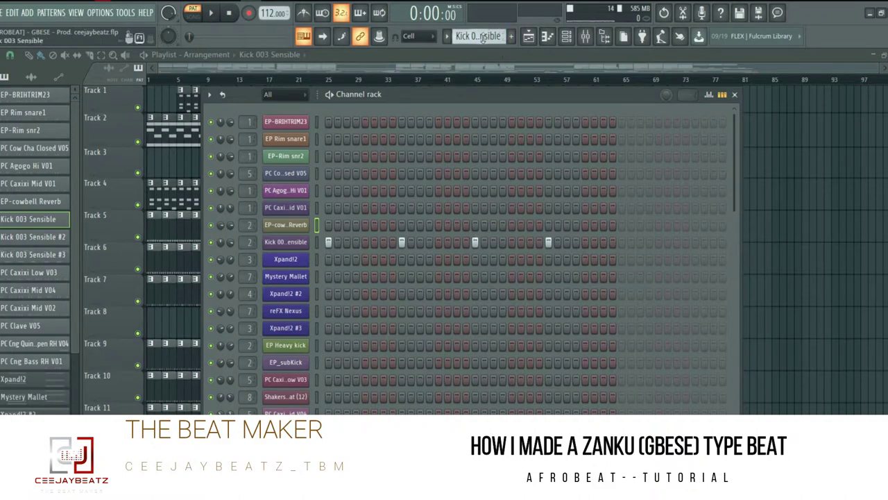
Audition the Kick 003 Sensible #2 pattern with its EP Heavy kick notes, stopping playback at the end
{"action": "scroll", "coordinate": [484, 38], "scroll_direction": "down", "scroll_amount": 1}
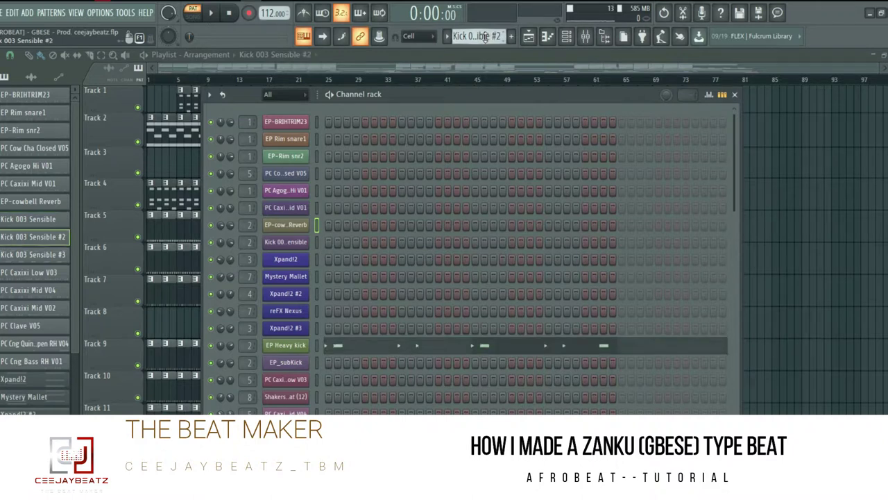
{"action": "left_click", "coordinate": [328, 95]}
{"action": "key", "text": "space"}
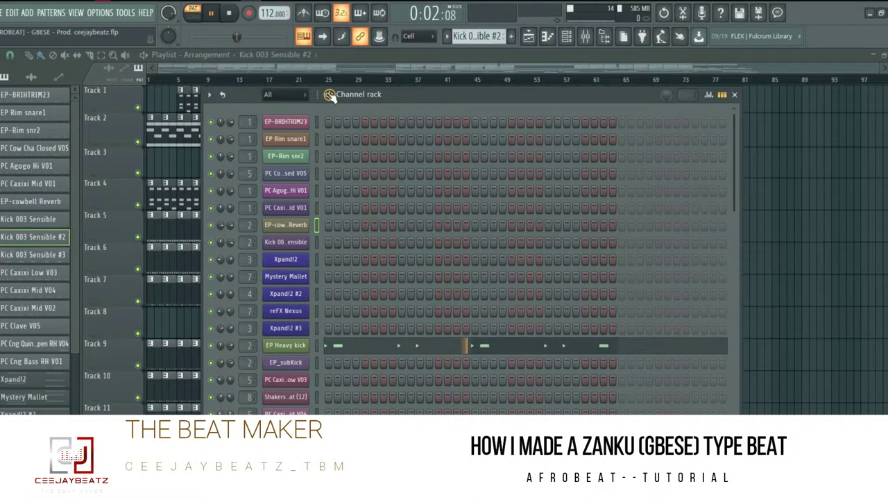
{"action": "left_click", "coordinate": [230, 14]}
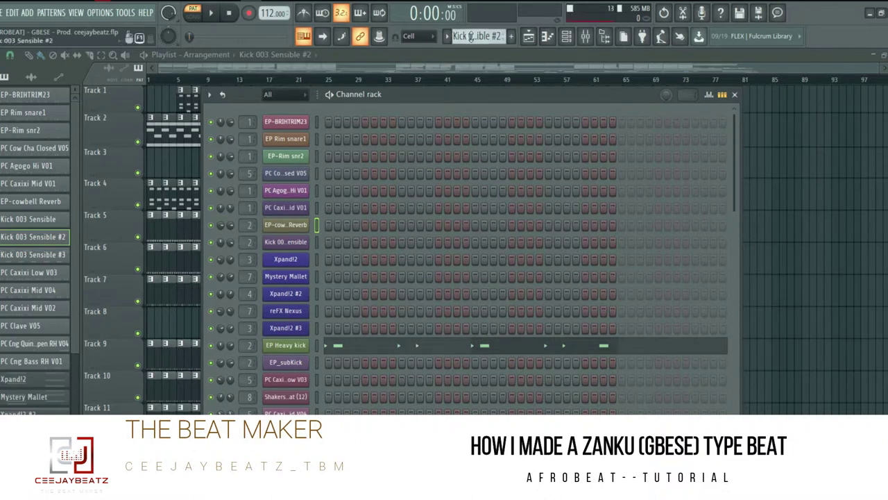
Switch to the Kick 003 Sensible #3 pattern and listen to its EP_subKick part
{"action": "scroll", "coordinate": [470, 36], "scroll_direction": "down", "scroll_amount": 1}
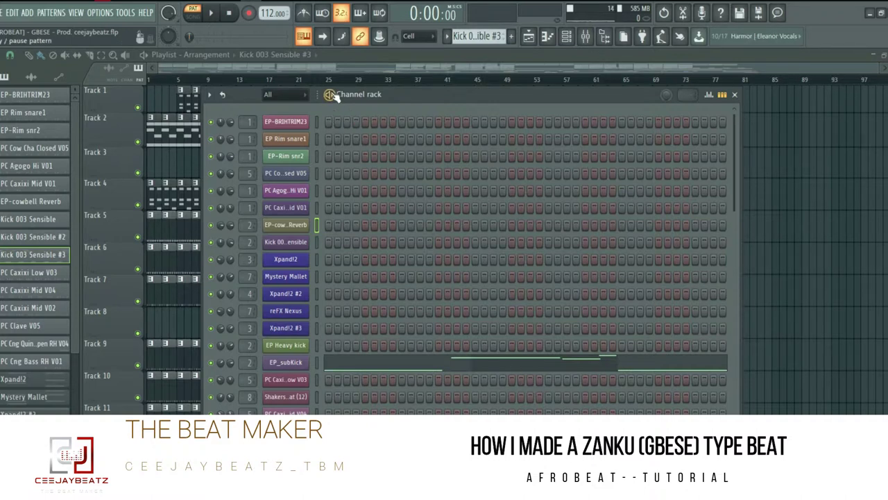
{"action": "key", "text": "space"}
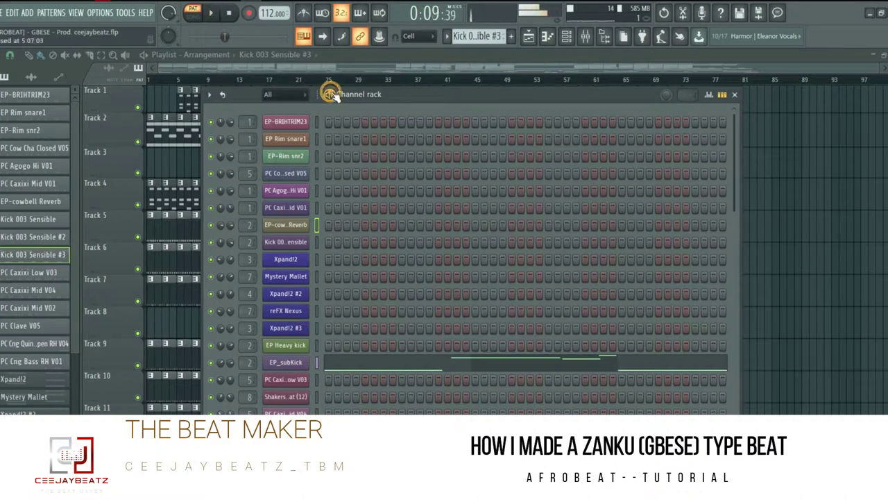
{"action": "key", "text": "space"}
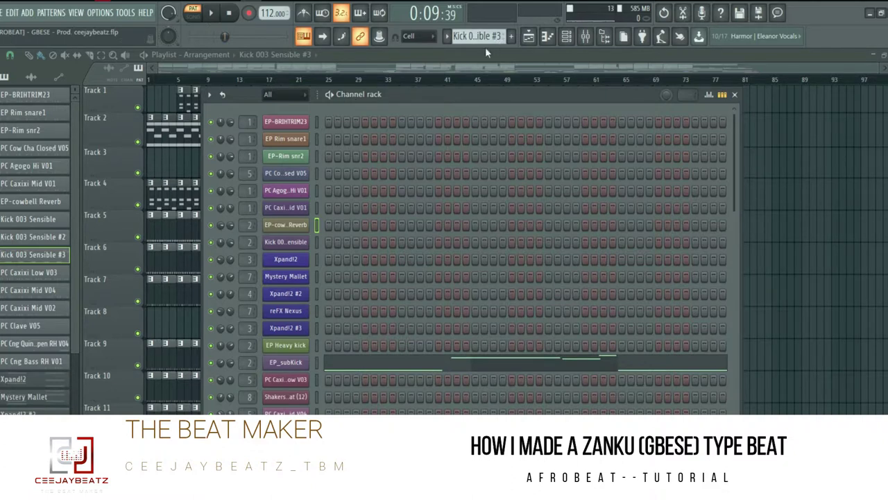
Show the PC Caxixi Low V03 pattern's caxixi and shaker rows, play the pattern and stop it
{"action": "scroll", "coordinate": [485, 38], "scroll_direction": "down", "scroll_amount": 1}
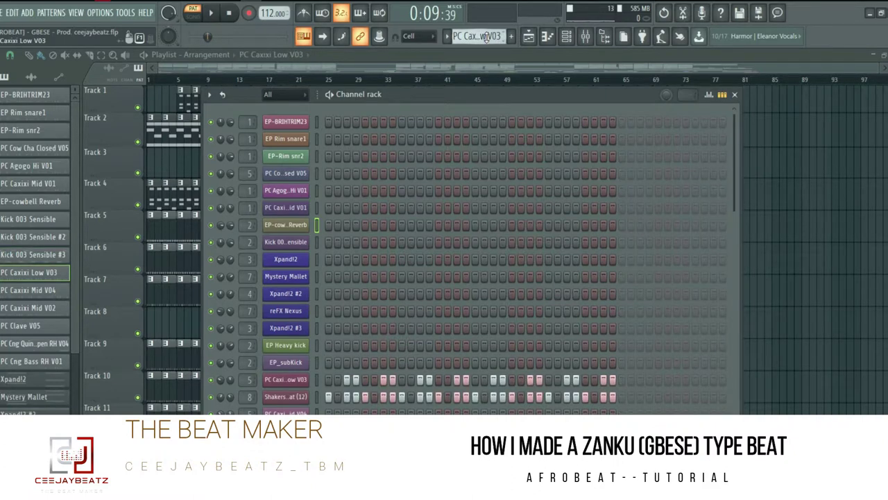
{"action": "scroll", "coordinate": [399, 305], "scroll_direction": "down", "scroll_amount": 2}
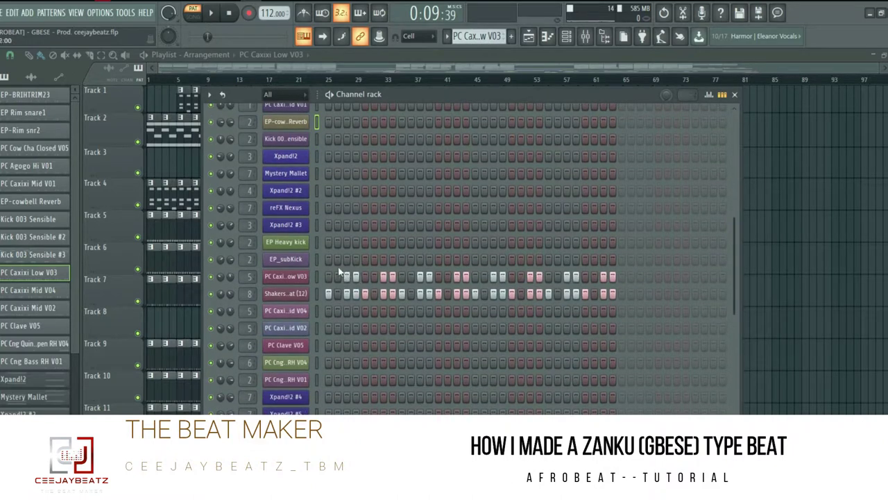
{"action": "left_click", "coordinate": [329, 95]}
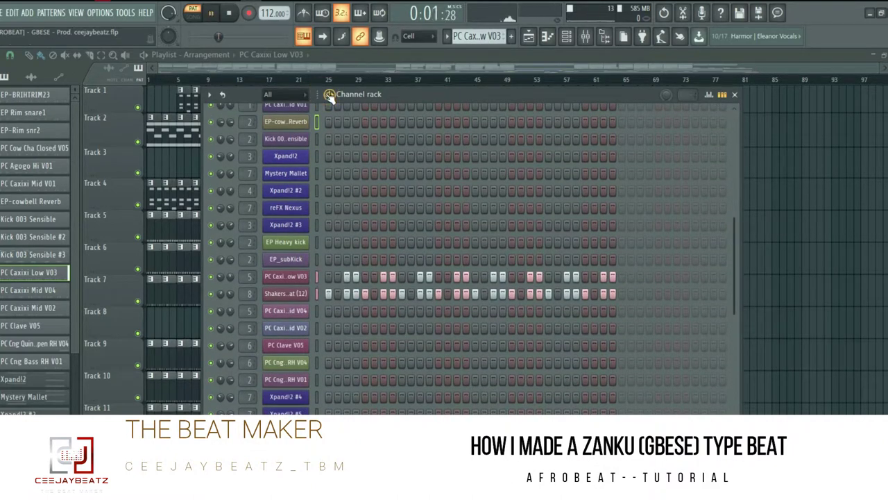
{"action": "left_click", "coordinate": [230, 13]}
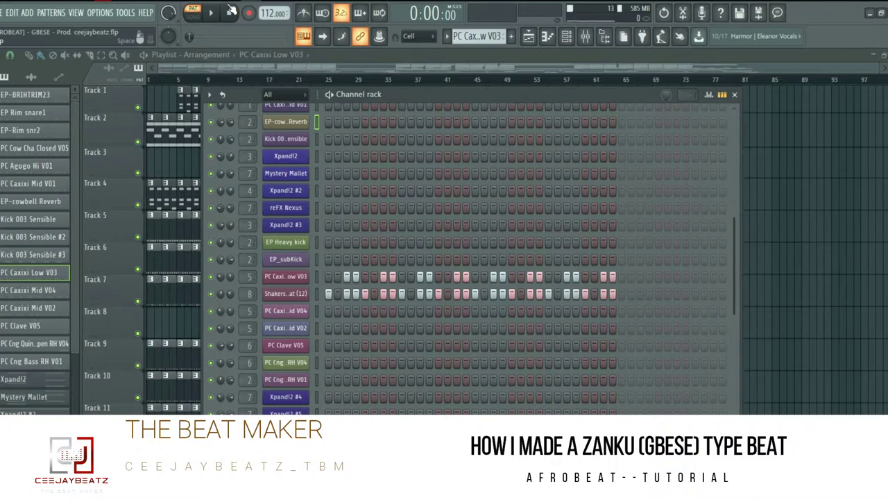
Switch to the PC Caxixi Mid V04 pattern, listen to its two caxixi rows and stop playback
{"action": "scroll", "coordinate": [479, 35], "scroll_direction": "down", "scroll_amount": 1}
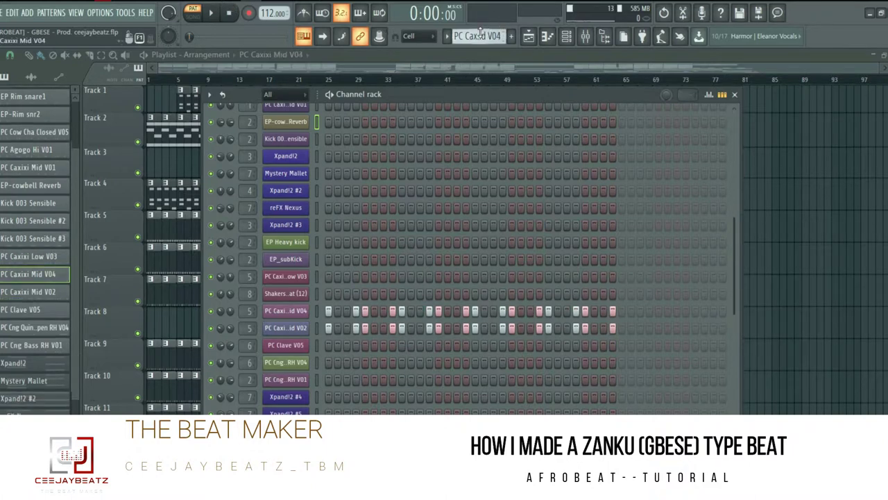
{"action": "key", "text": "space"}
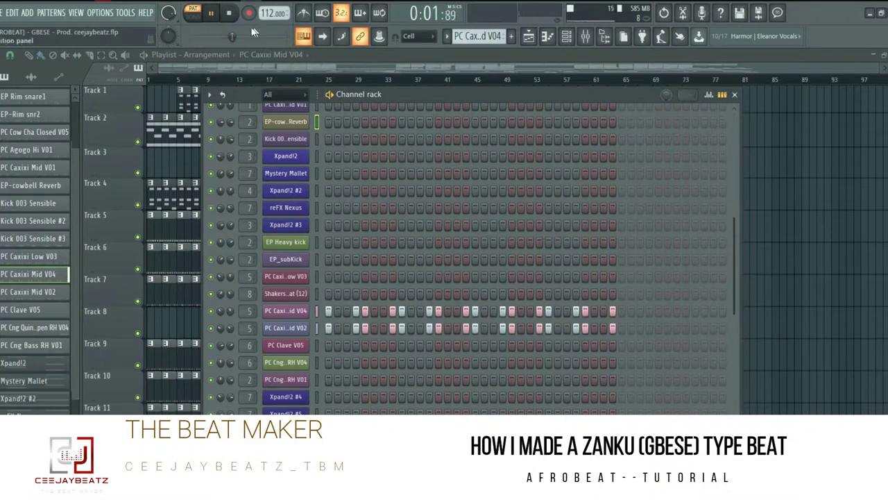
{"action": "left_click", "coordinate": [229, 13]}
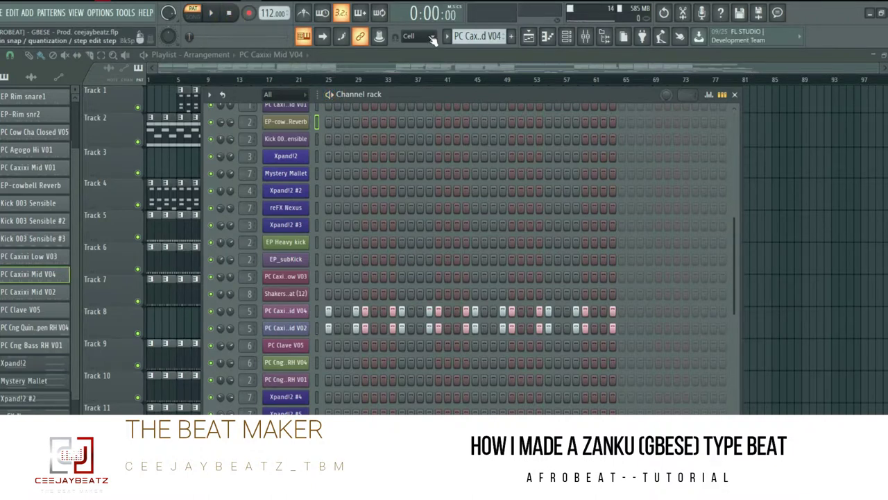
Move past the PC Caxixi Mid V02 and PC Clave V05 patterns to PC Cng Quinta Open RH V04 and play it
{"action": "scroll", "coordinate": [479, 37], "scroll_direction": "down", "scroll_amount": 3}
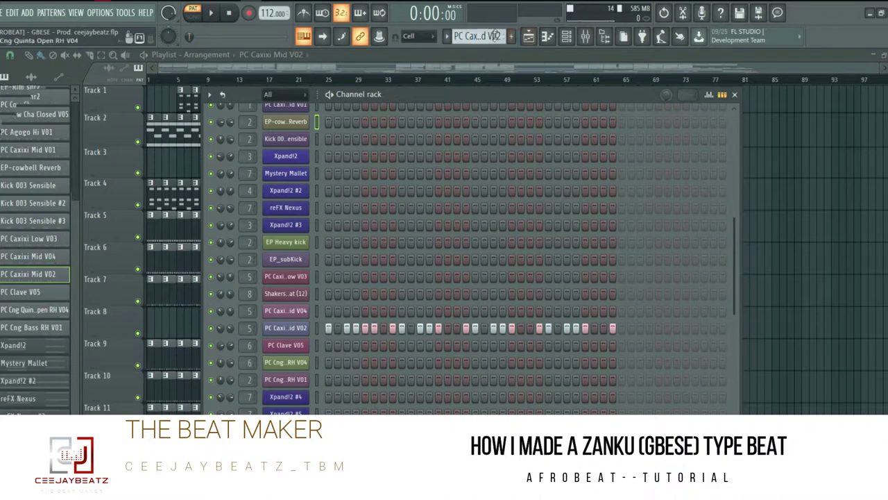
{"action": "scroll", "coordinate": [486, 39], "scroll_direction": "down", "scroll_amount": 1}
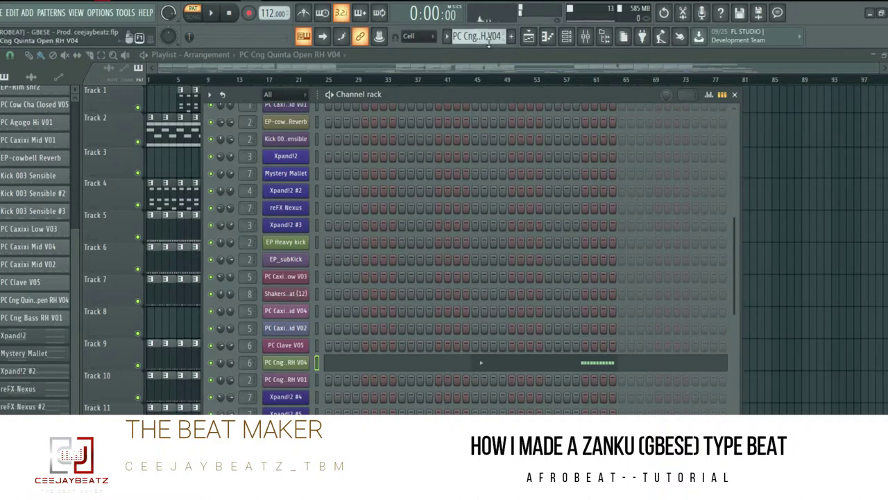
{"action": "left_click", "coordinate": [212, 13]}
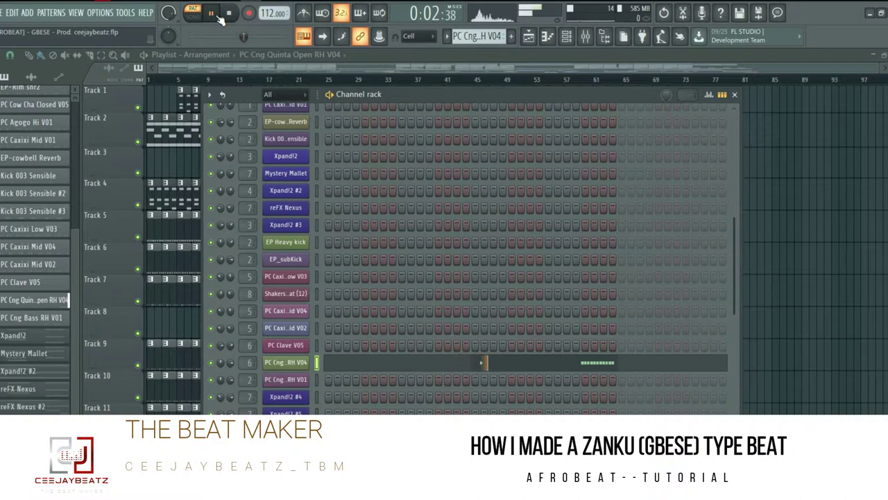
Stop playback and inspect the notes and velocity levels of PC Cng Quinta Open RH V04 in the piano roll, then close it
{"action": "left_click", "coordinate": [228, 14]}
{"action": "left_click", "coordinate": [485, 363]}
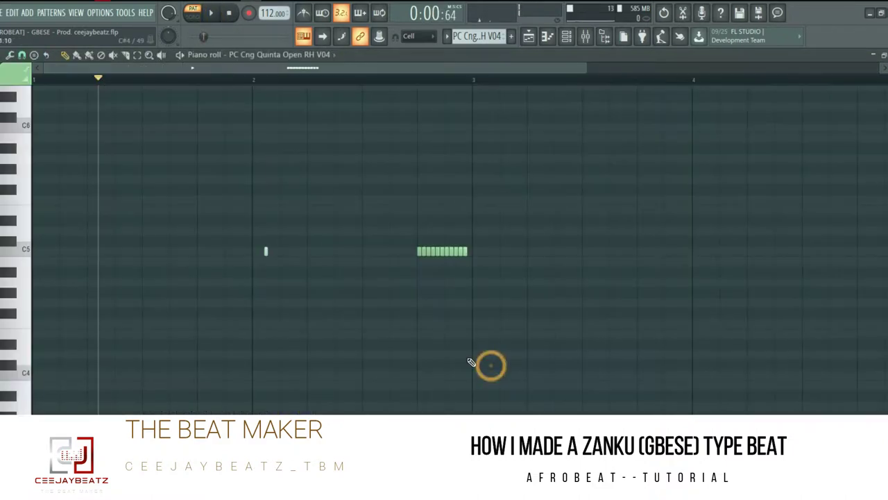
{"action": "left_click_drag", "start_coordinate": [386, 408], "coordinate": [373, 55]}
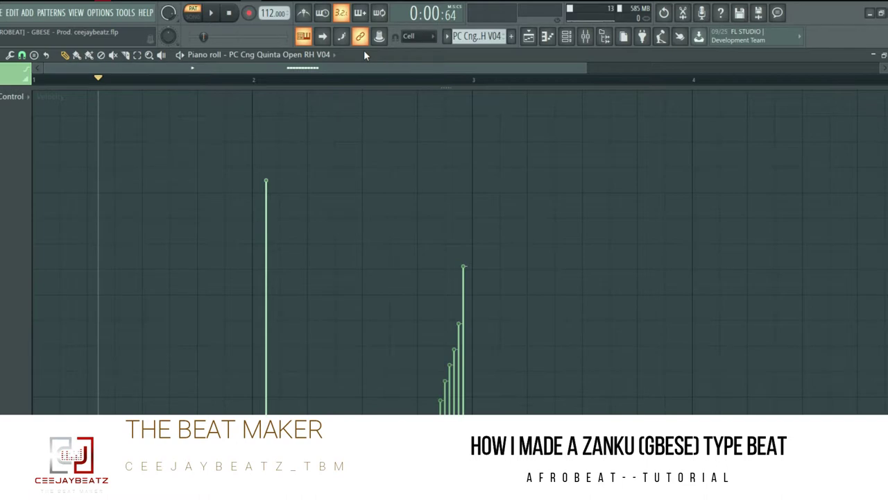
{"action": "left_click_drag", "start_coordinate": [415, 88], "coordinate": [406, 413]}
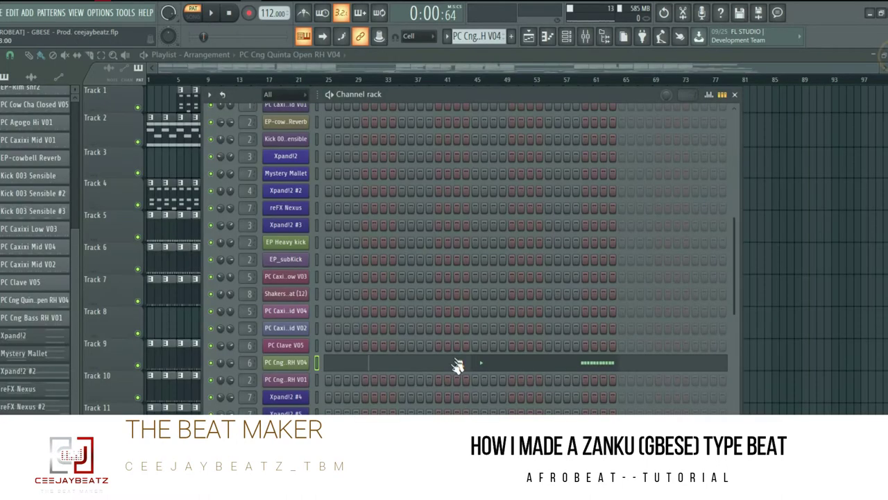
{"action": "left_click", "coordinate": [883, 55]}
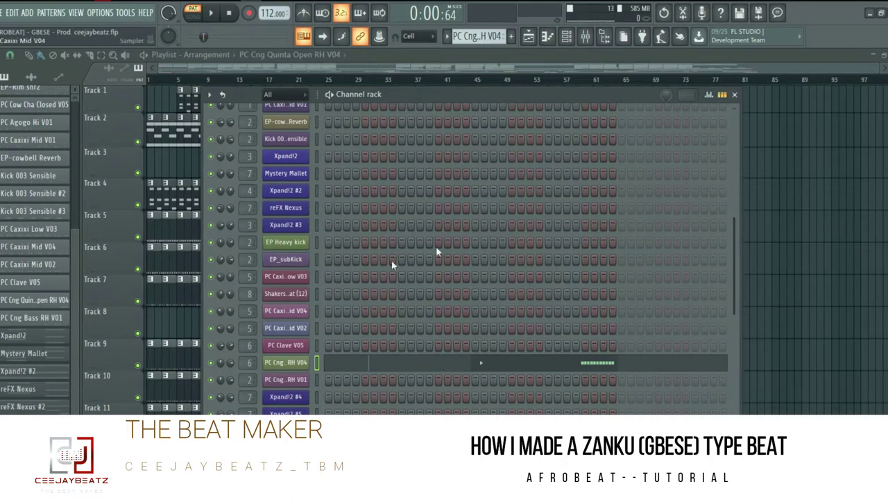
Switch to the PC Cng Bass RH V01 pattern, select its conga channel, play the pattern and stop it
{"action": "scroll", "coordinate": [481, 38], "scroll_direction": "down", "scroll_amount": 1}
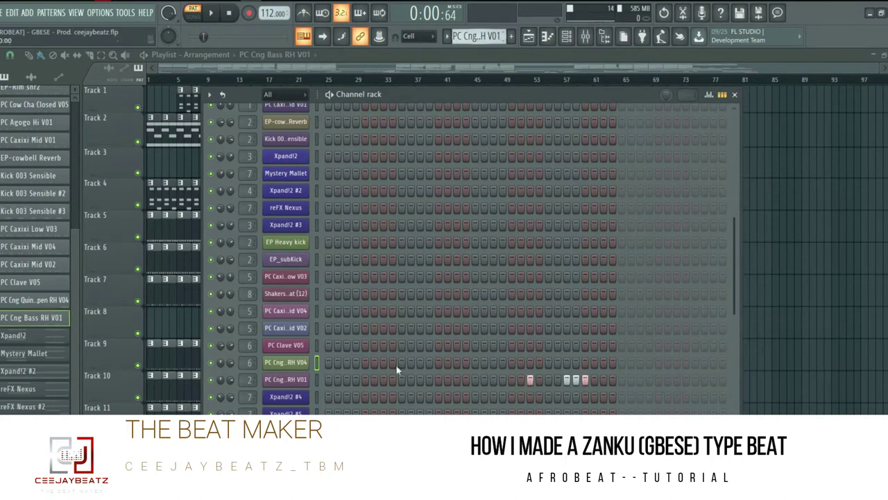
{"action": "left_click", "coordinate": [315, 380]}
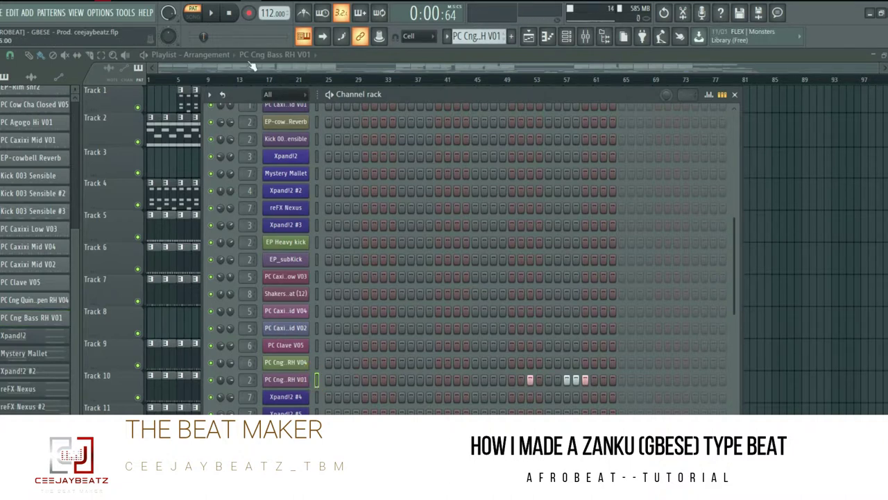
{"action": "left_click", "coordinate": [212, 13]}
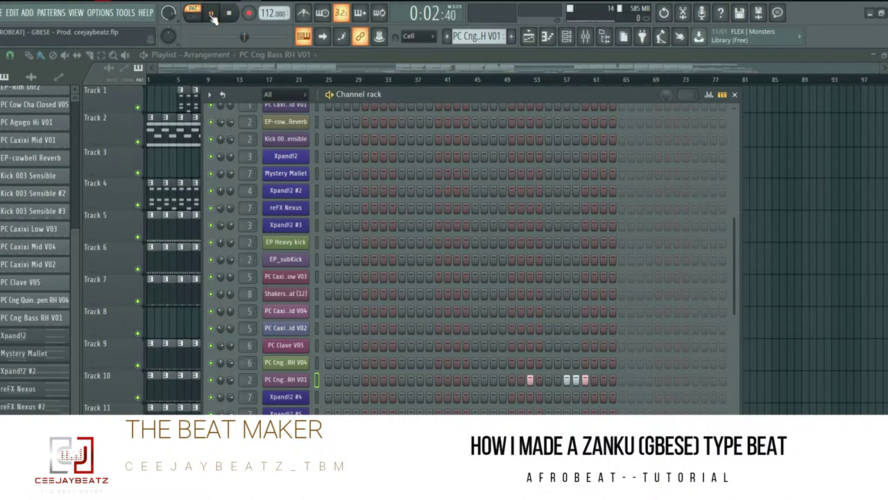
{"action": "left_click", "coordinate": [228, 13]}
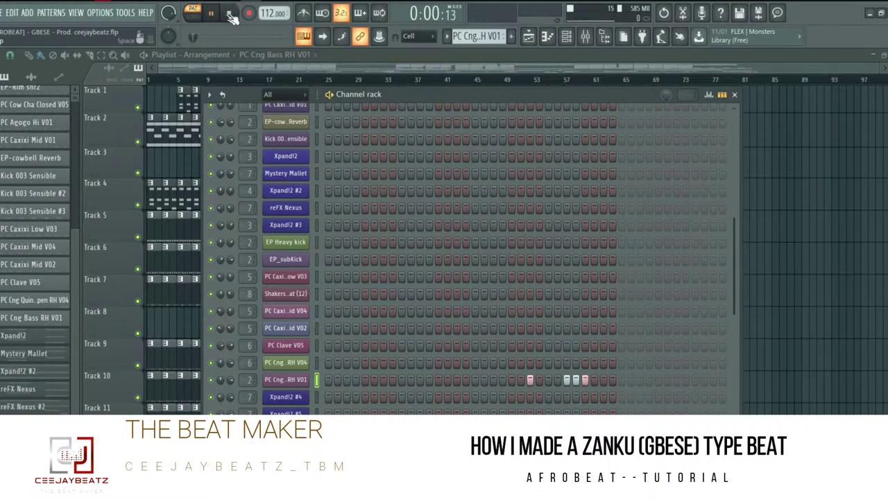
Switch to the Xpand!2 pattern, show its channel in the rack and listen to its chord part
{"action": "scroll", "coordinate": [485, 36], "scroll_direction": "down", "scroll_amount": 1}
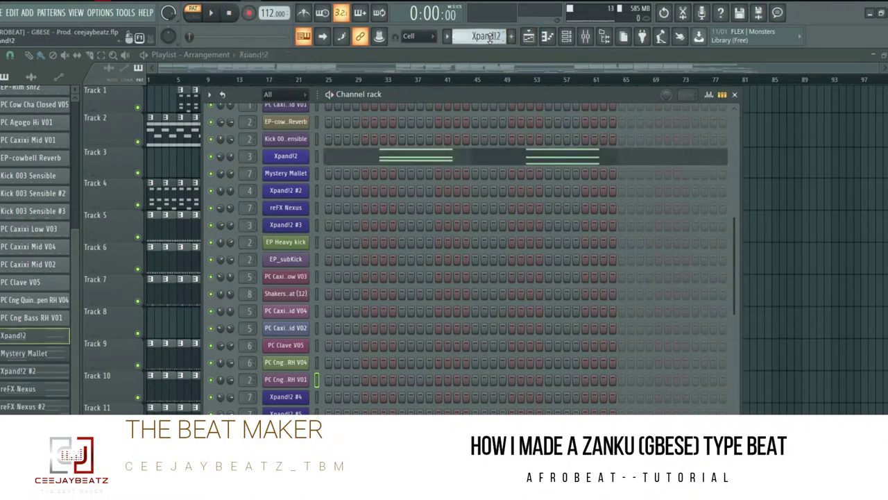
{"action": "scroll", "coordinate": [446, 261], "scroll_direction": "up", "scroll_amount": 3}
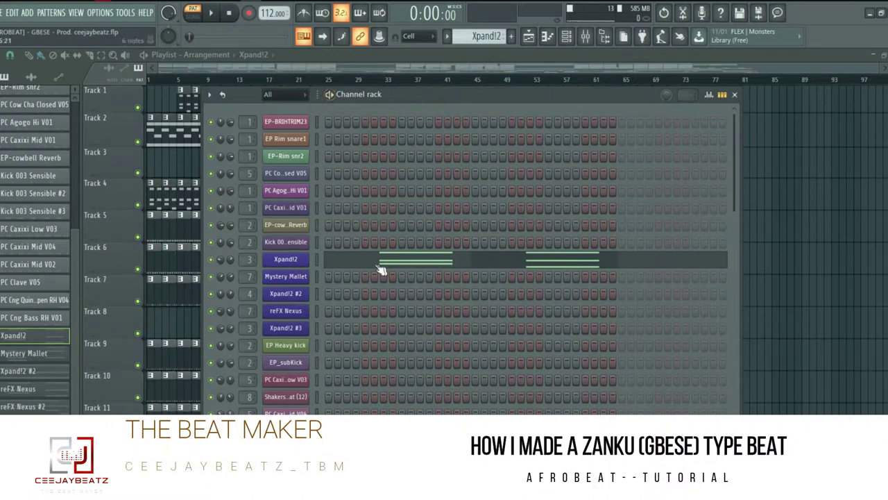
{"action": "key", "text": "space"}
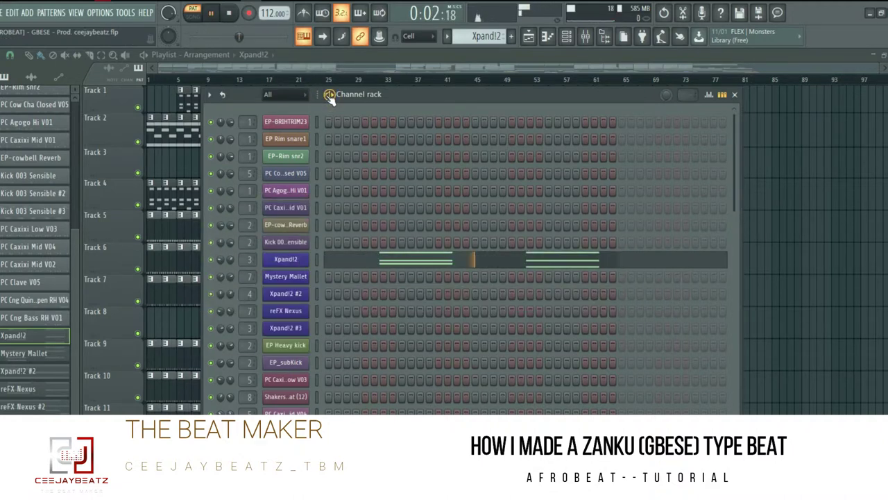
{"action": "key", "text": "space"}
Switch to the Mystery Mallet pattern, listen to its part and stop playback
{"action": "scroll", "coordinate": [493, 43], "scroll_direction": "down", "scroll_amount": 1}
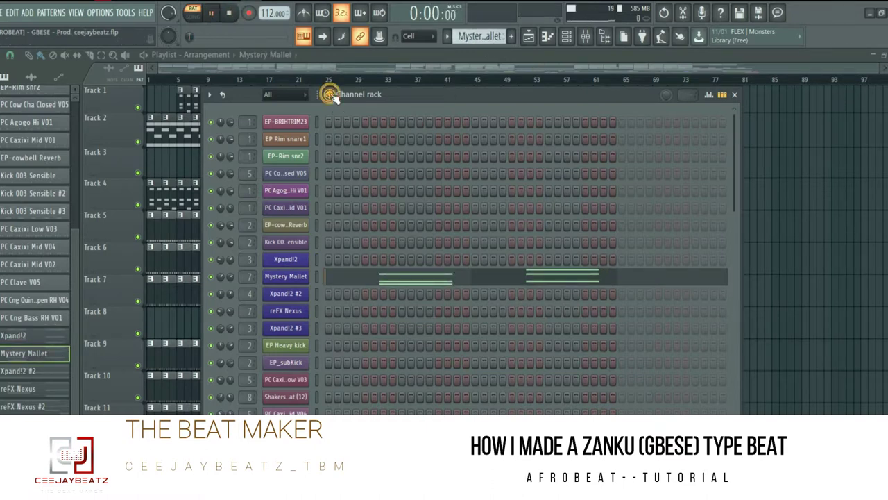
{"action": "key", "text": "space"}
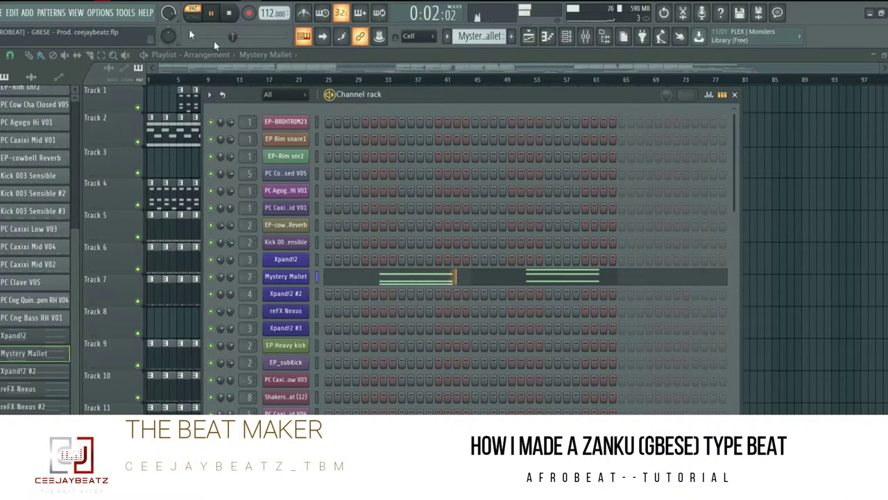
{"action": "left_click", "coordinate": [229, 13]}
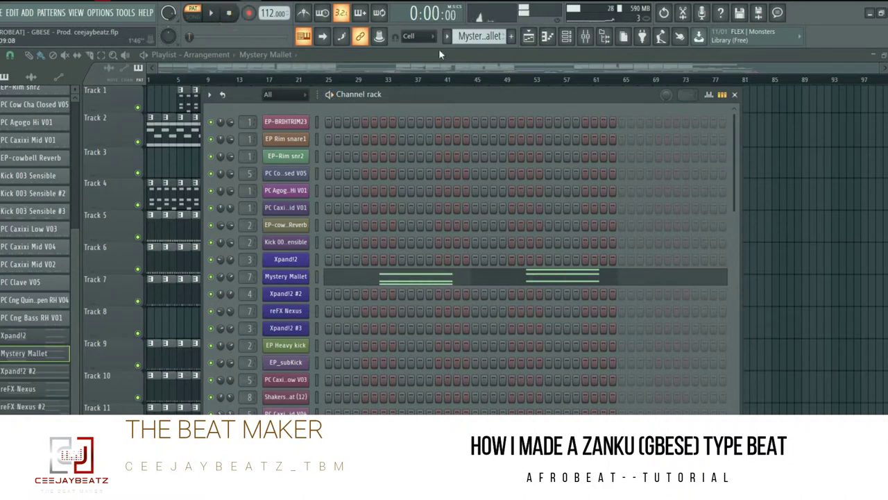
Switch to the Xpand!2 #2 pattern, play its sustained part and stop it
{"action": "scroll", "coordinate": [478, 36], "scroll_direction": "down", "scroll_amount": 1}
{"action": "key", "text": "space"}
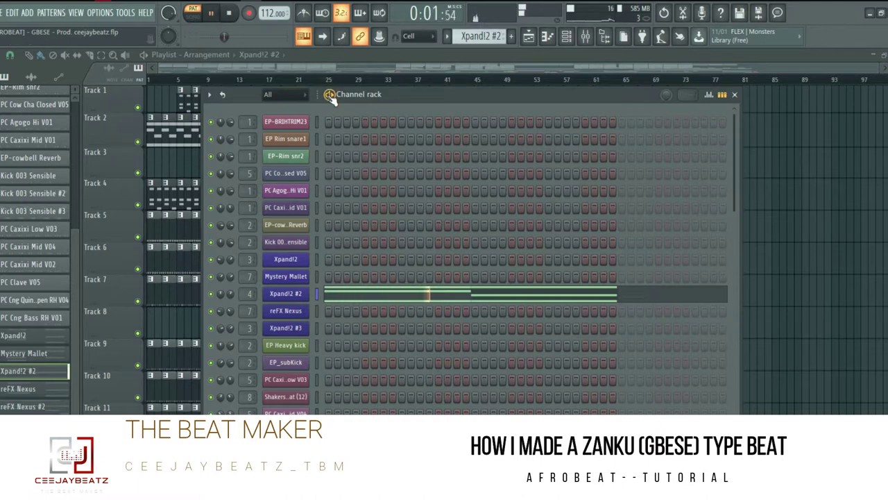
{"action": "left_click", "coordinate": [230, 15]}
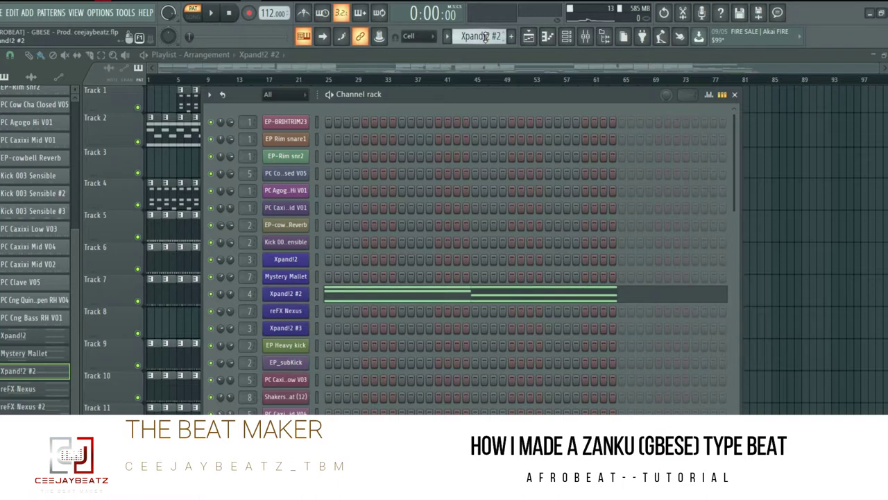
Switch to the reFX Nexus pattern, listen to its part and pause playback
{"action": "scroll", "coordinate": [490, 41], "scroll_direction": "down", "scroll_amount": 1}
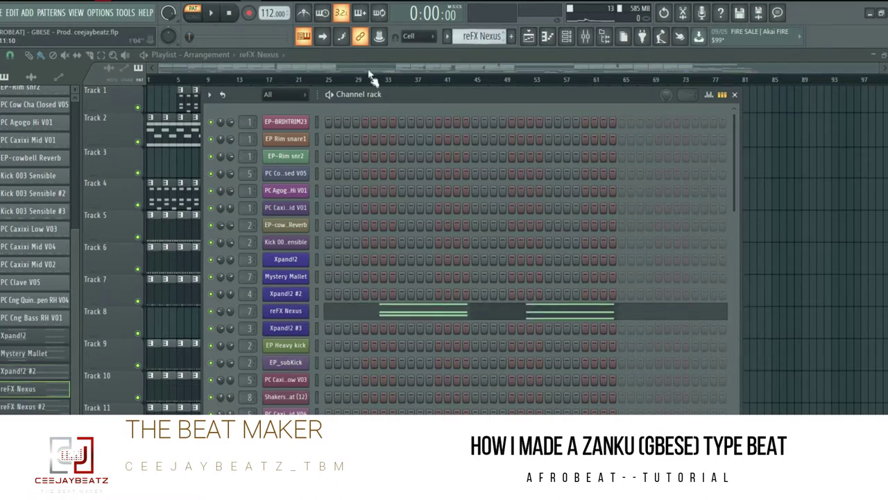
{"action": "key", "text": "space"}
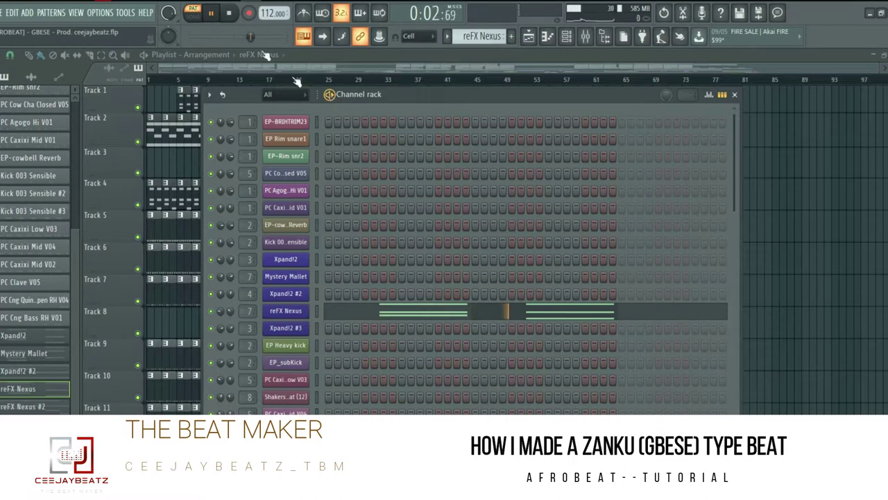
{"action": "left_click", "coordinate": [213, 14]}
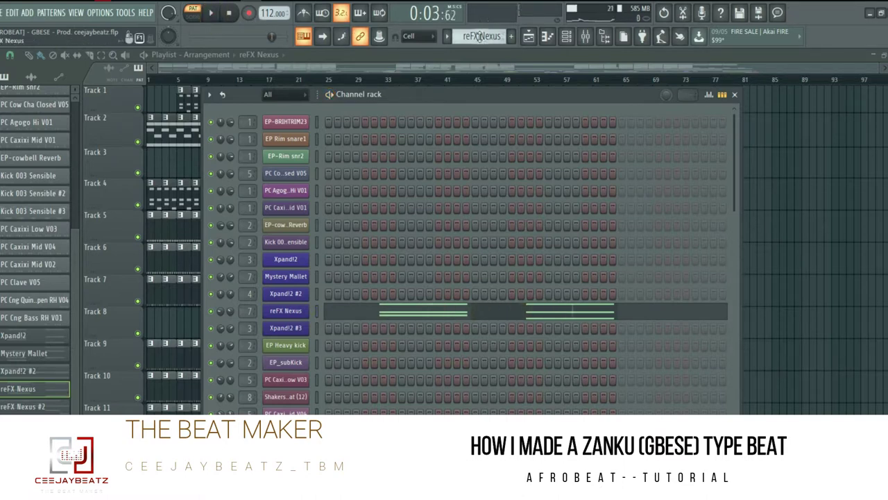
Switch to the reFX Nexus #2 pattern and play its Xpand!2 #3 chords in the piano roll, then stop and close it
{"action": "scroll", "coordinate": [479, 36], "scroll_direction": "down", "scroll_amount": 1}
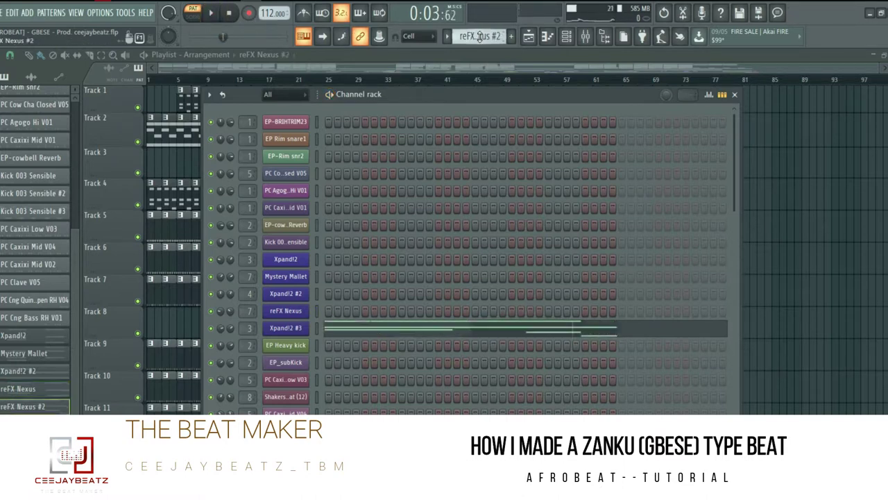
{"action": "left_click", "coordinate": [233, 14]}
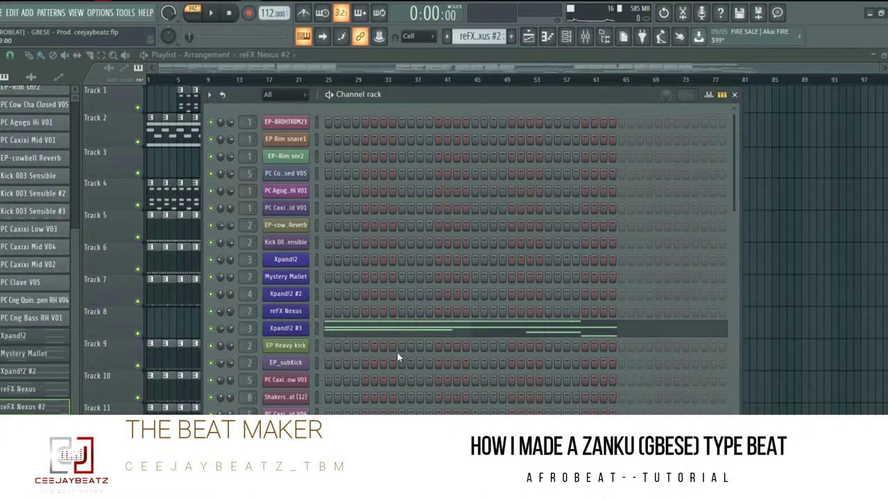
{"action": "left_click", "coordinate": [392, 332]}
{"action": "scroll", "coordinate": [168, 116], "scroll_direction": "down", "scroll_amount": 2}
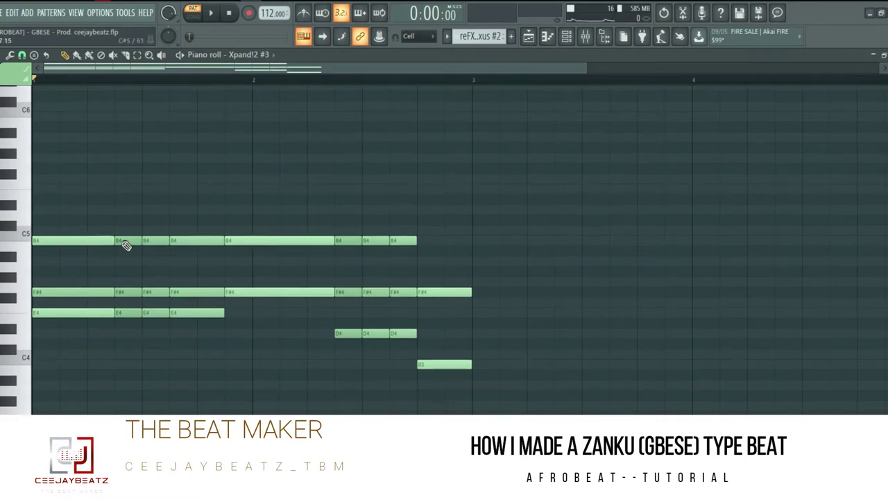
{"action": "left_click", "coordinate": [211, 13]}
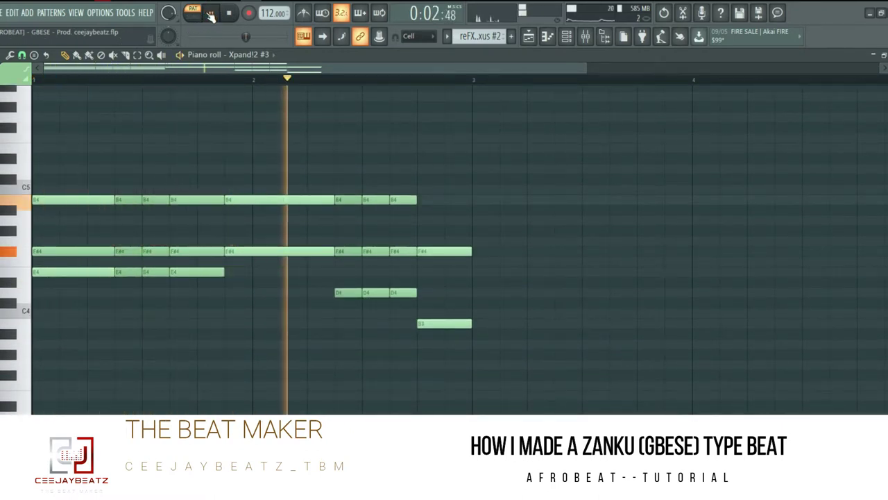
{"action": "left_click", "coordinate": [229, 13]}
{"action": "key", "text": "Escape"}
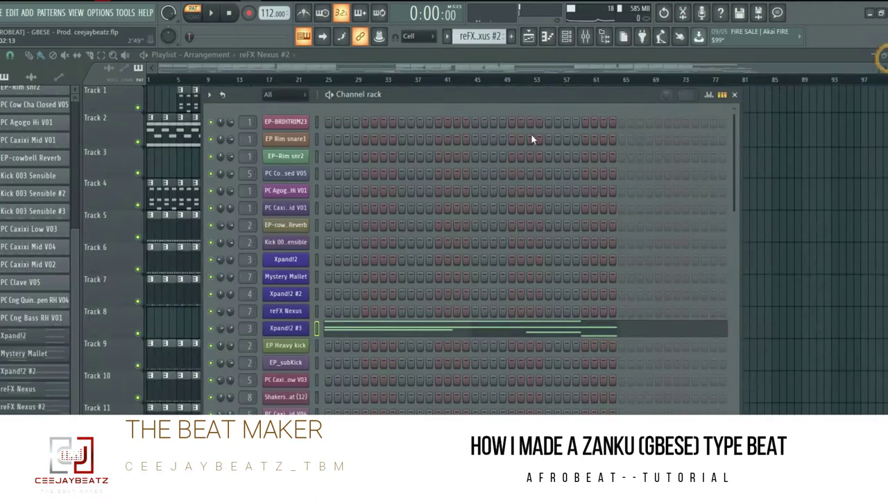
Switch to Pattern 22, show the whole Xpand!2 #4 melody in the piano roll, play it from about bar 4, then stop and close it
{"action": "scroll", "coordinate": [490, 36], "scroll_direction": "down", "scroll_amount": 1}
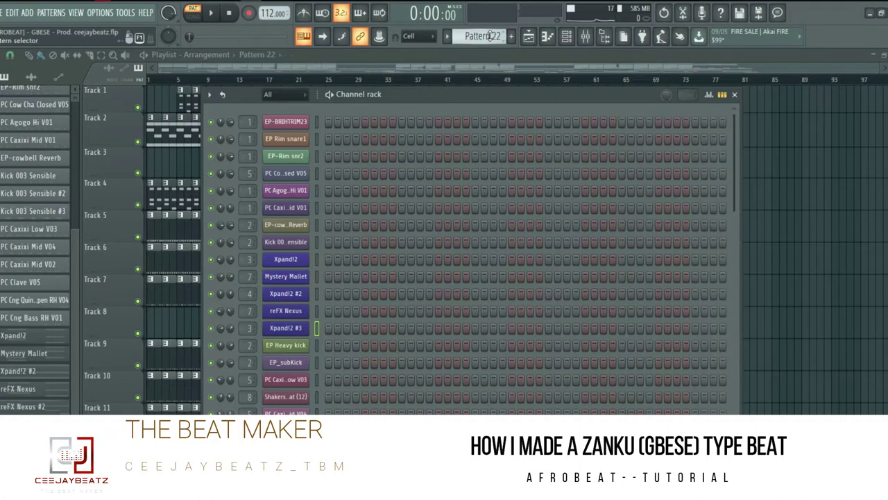
{"action": "scroll", "coordinate": [466, 302], "scroll_direction": "down", "scroll_amount": 5}
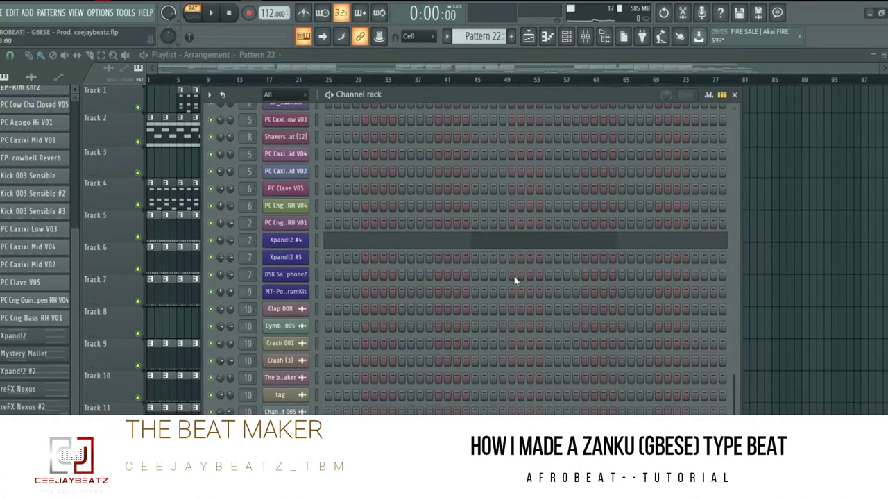
{"action": "left_click", "coordinate": [452, 244]}
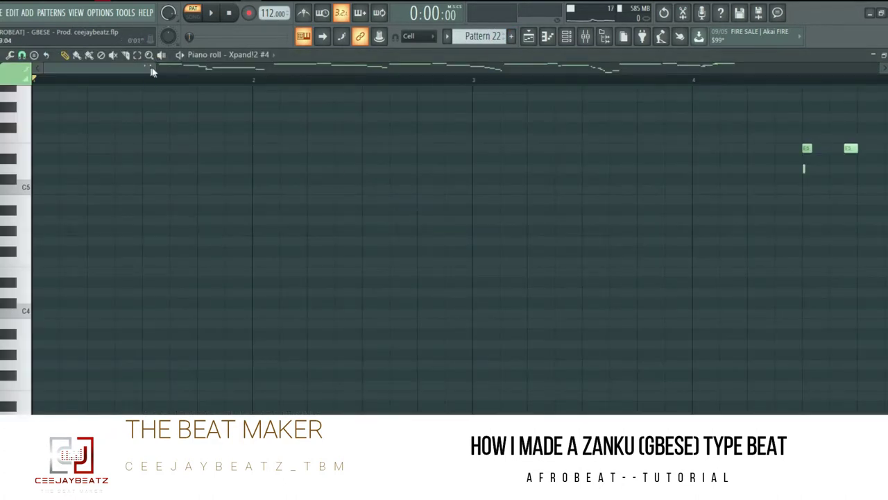
{"action": "left_click_drag", "start_coordinate": [156, 66], "coordinate": [778, 71]}
{"action": "left_click", "coordinate": [211, 13]}
{"action": "left_click", "coordinate": [114, 82]}
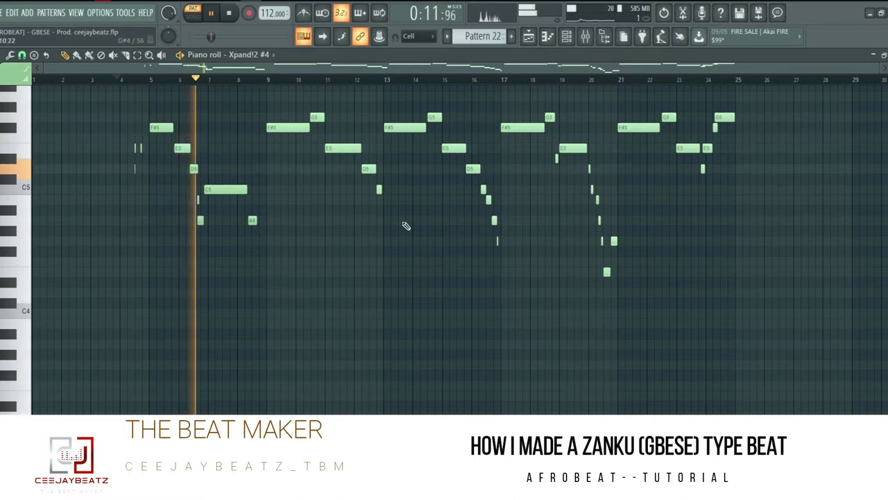
{"action": "key", "text": "space"}
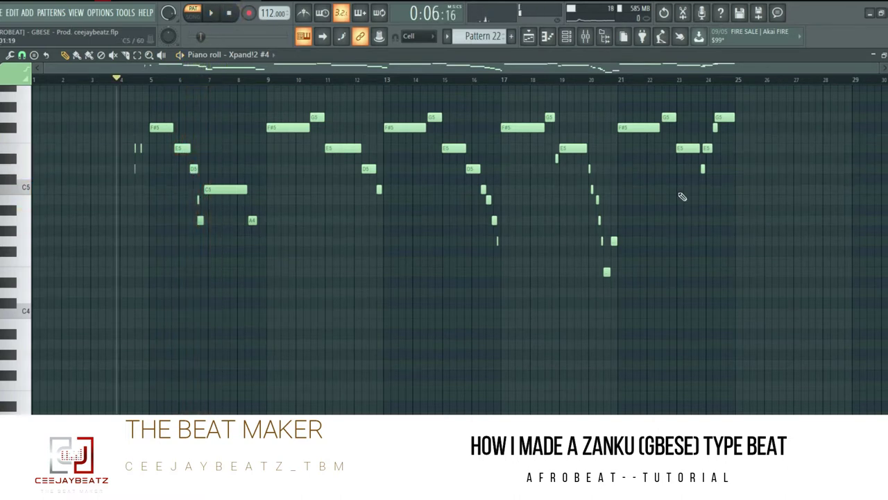
{"action": "left_click", "coordinate": [882, 54]}
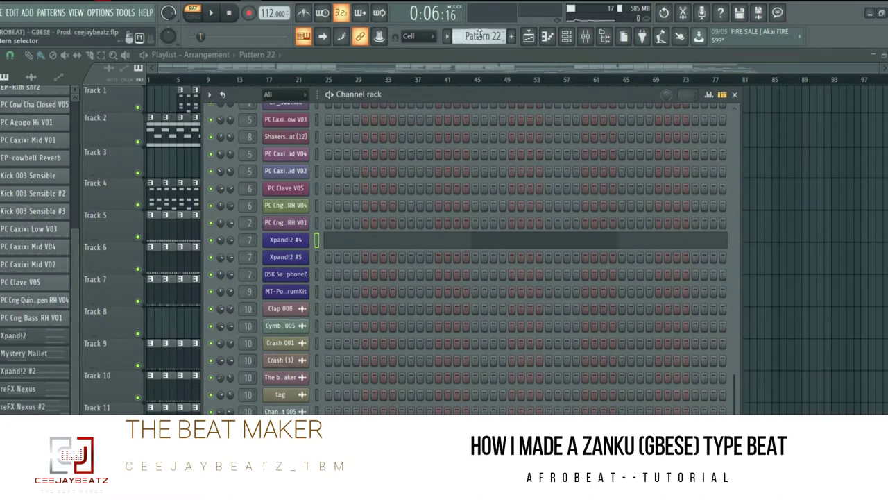
Switch to the Drums pattern and play its MT-PowerDrumKit notes from between bars 5 and 6 in the piano roll, then stop and close it
{"action": "scroll", "coordinate": [479, 34], "scroll_direction": "up", "scroll_amount": 1}
{"action": "left_click", "coordinate": [337, 291]}
{"action": "scroll", "coordinate": [302, 194], "scroll_direction": "down", "scroll_amount": 3}
{"action": "left_click", "coordinate": [168, 81]}
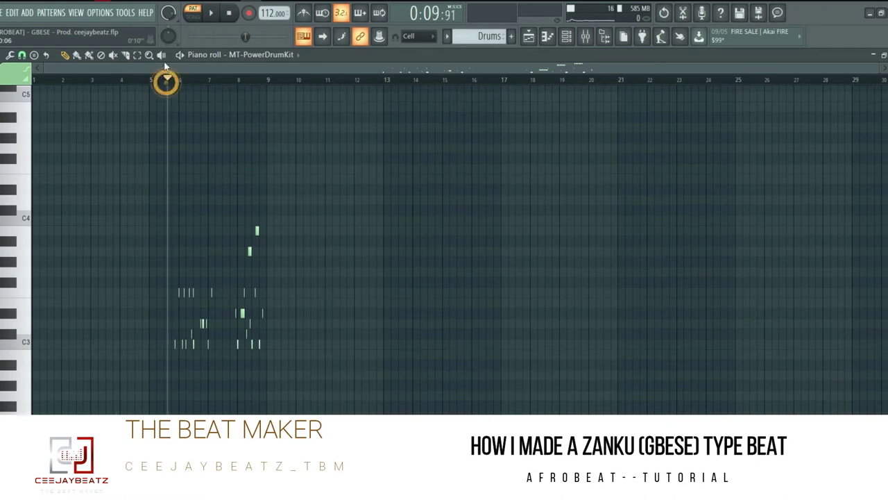
{"action": "left_click", "coordinate": [212, 14]}
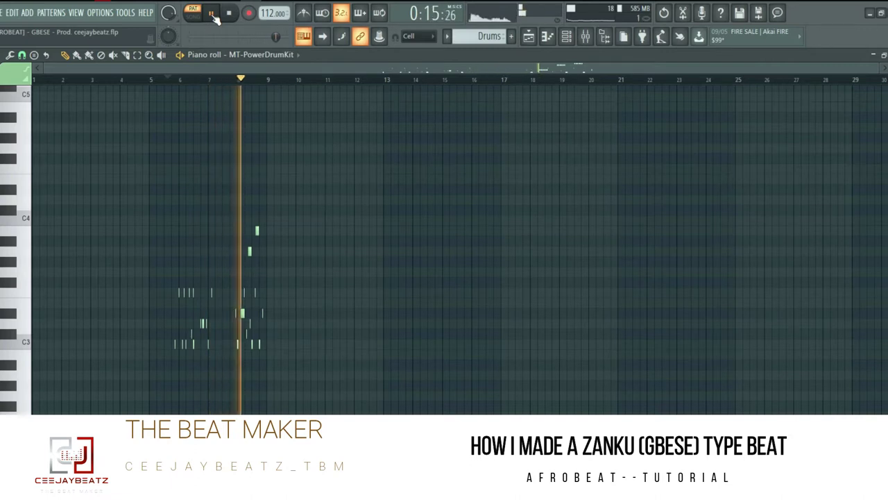
{"action": "left_click", "coordinate": [229, 13]}
{"action": "key", "text": "F6"}
{"action": "key", "text": "F5"}
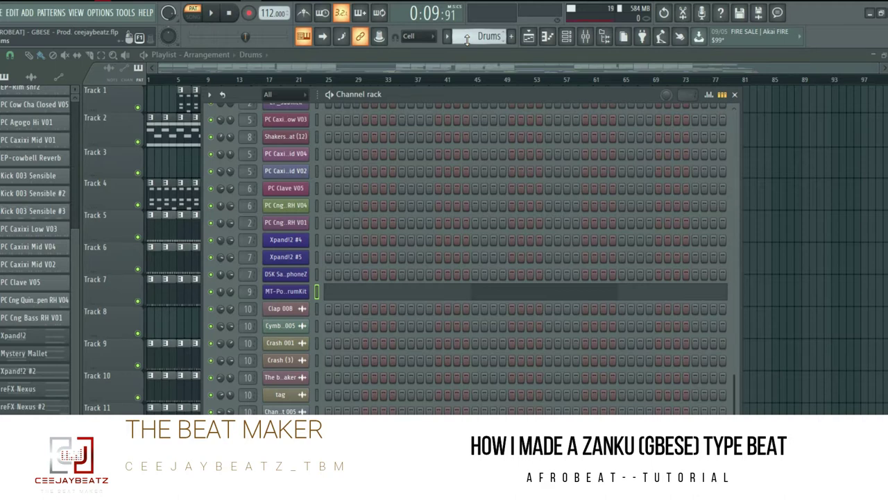
Switch to Pattern 24 and play its Xpand!2 #5 melody from about bar 5 in the piano roll, then stop and close it
{"action": "scroll", "coordinate": [471, 45], "scroll_direction": "down", "scroll_amount": 1}
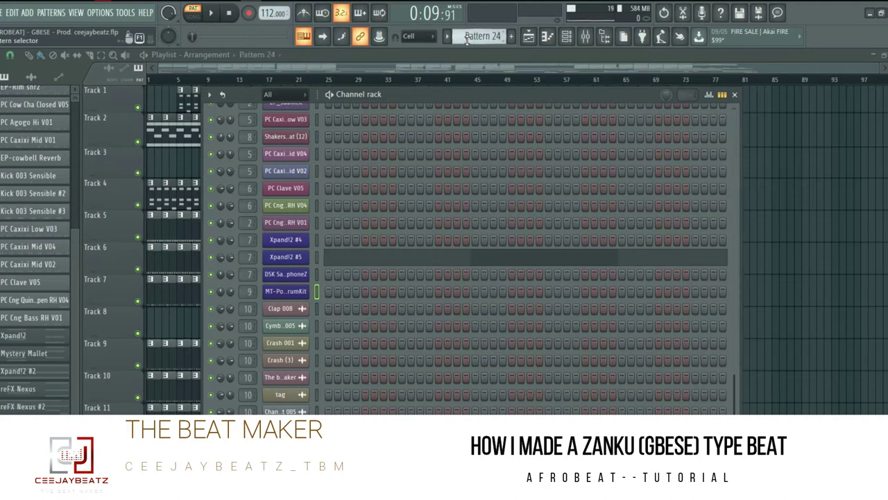
{"action": "left_click", "coordinate": [383, 258]}
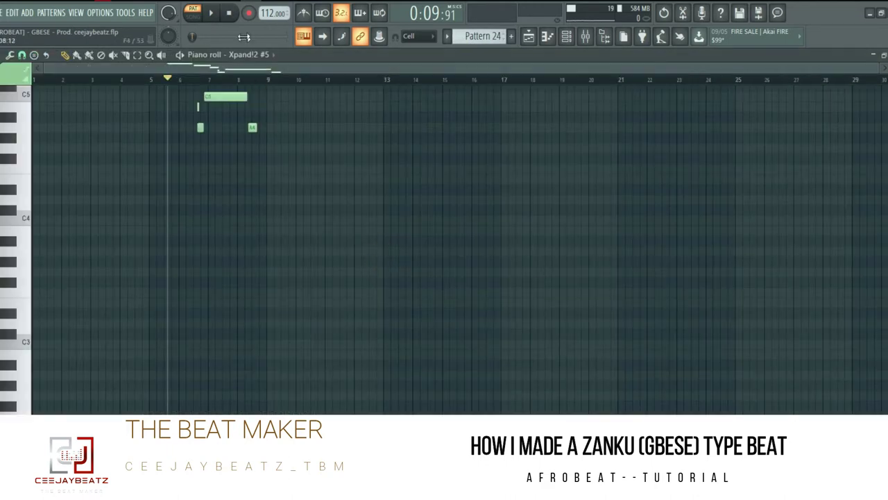
{"action": "left_click", "coordinate": [146, 79]}
{"action": "left_click", "coordinate": [211, 13]}
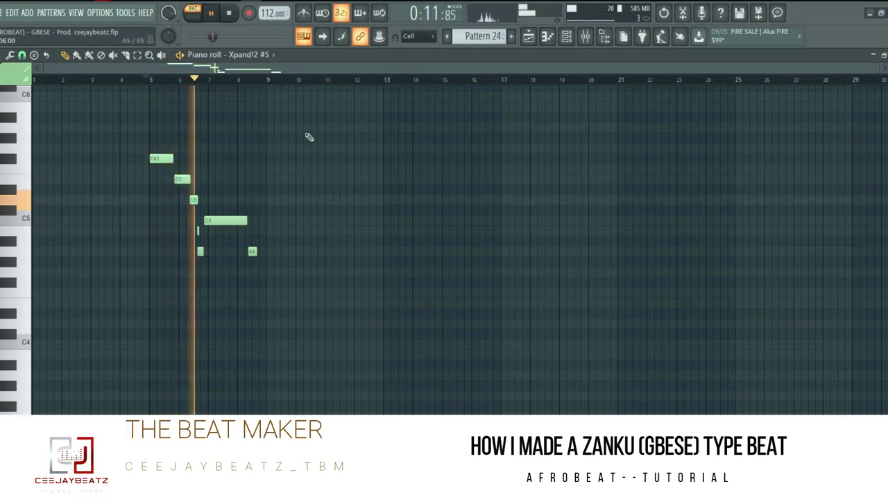
{"action": "left_click", "coordinate": [229, 13]}
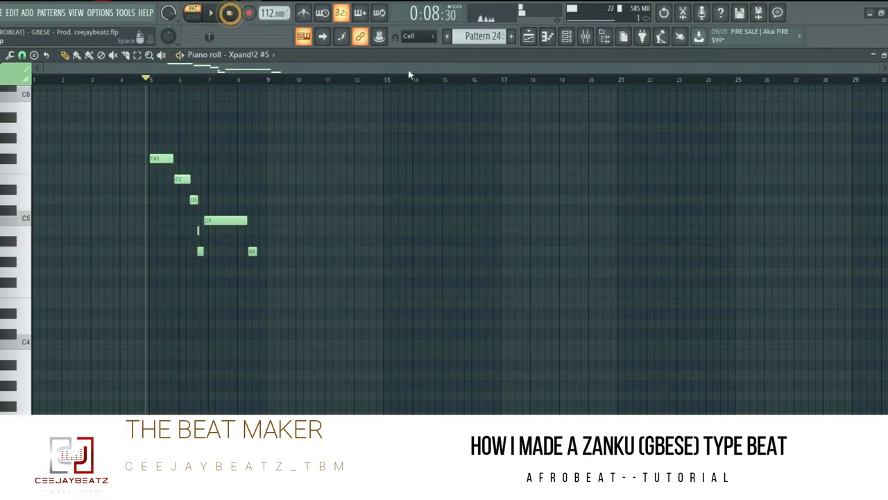
{"action": "left_click", "coordinate": [884, 54]}
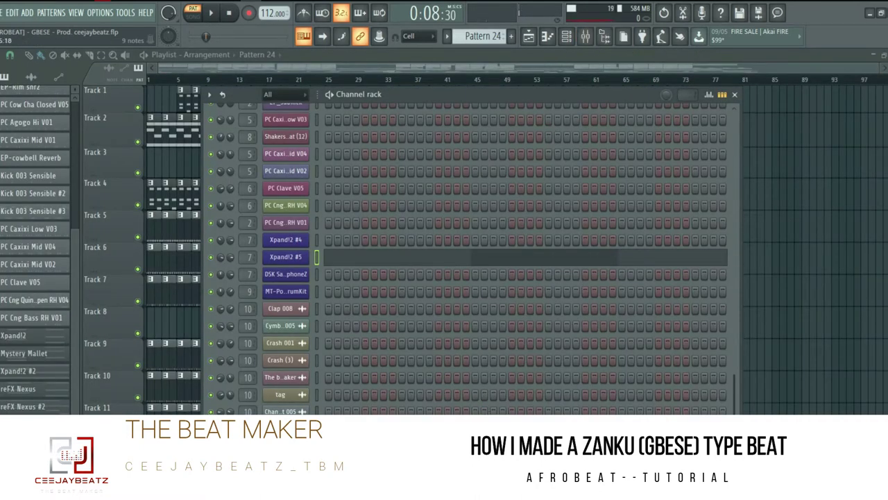
Play the PC Cng Tumba Open LH V02 notes of Pattern 24 in the piano roll, then stop and close it
{"action": "key", "text": "F7"}
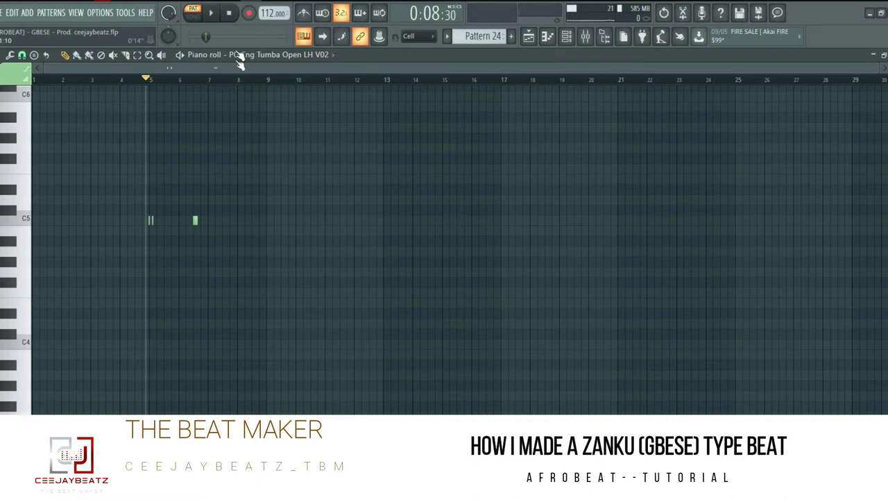
{"action": "left_click", "coordinate": [212, 14]}
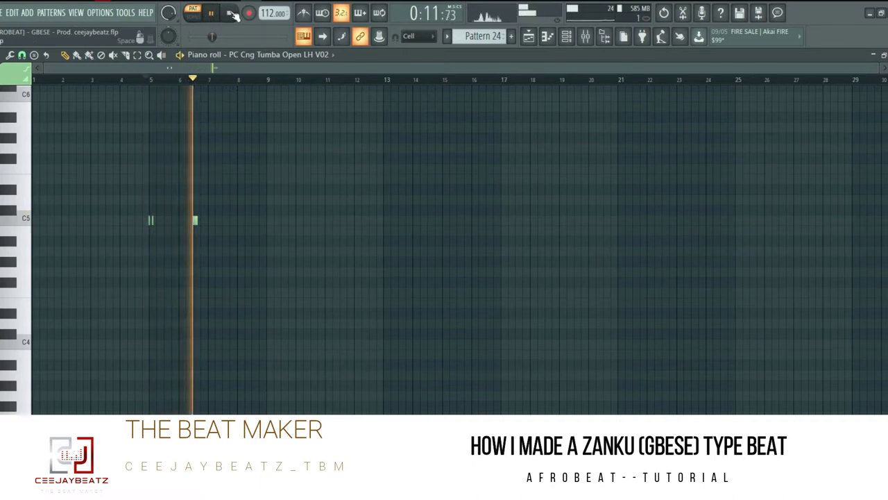
{"action": "left_click", "coordinate": [230, 13]}
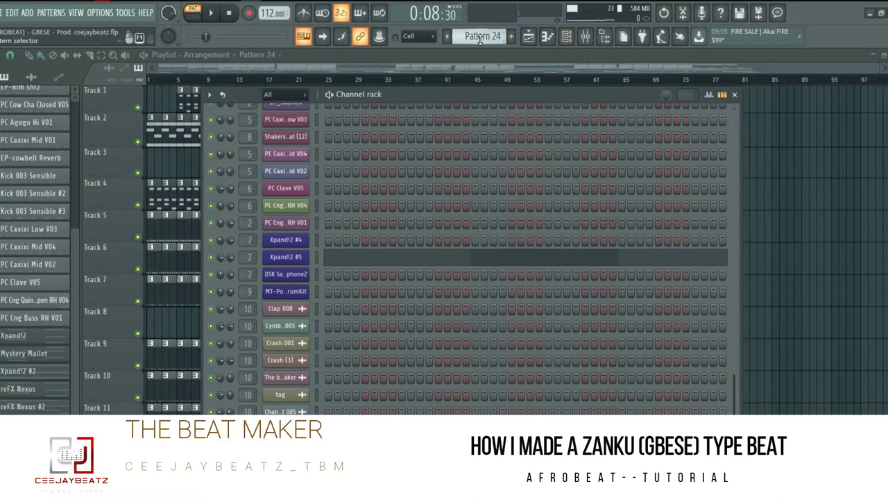
Step through the patterns from Pattern 25 to Pattern 29, check their channels in the channel rack, and close the rack
{"action": "scroll", "coordinate": [479, 40], "scroll_direction": "down", "scroll_amount": 1}
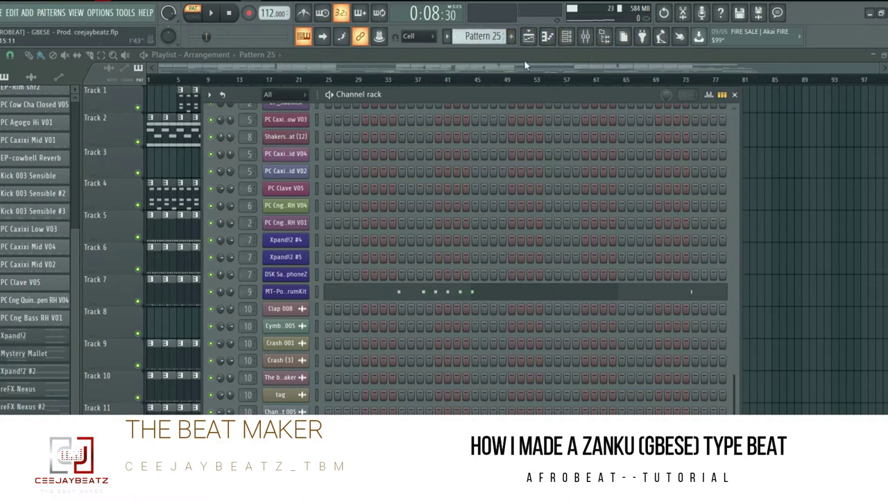
{"action": "scroll", "coordinate": [468, 38], "scroll_direction": "down", "scroll_amount": 1}
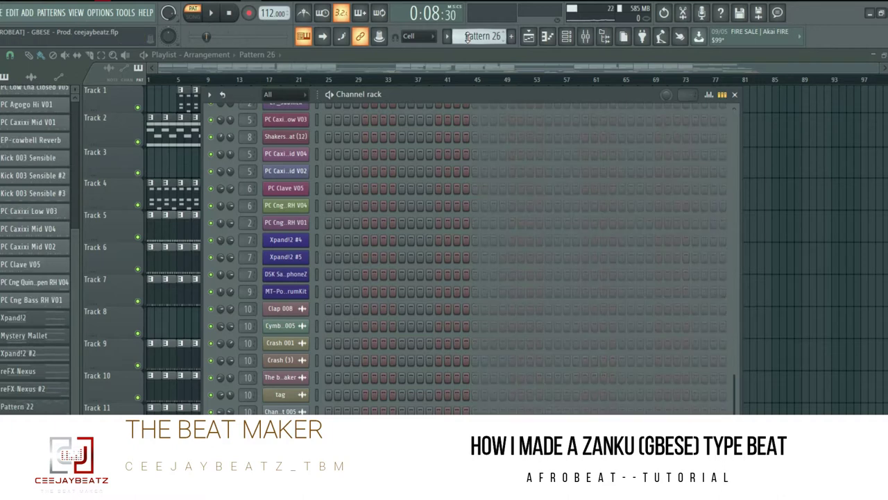
{"action": "scroll", "coordinate": [446, 410], "scroll_direction": "up", "scroll_amount": 2}
{"action": "scroll", "coordinate": [438, 388], "scroll_direction": "down", "scroll_amount": 6}
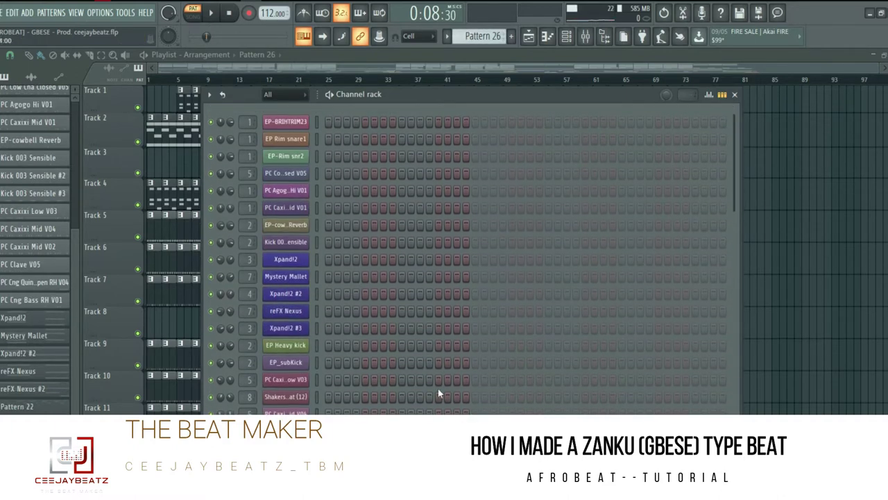
{"action": "scroll", "coordinate": [427, 347], "scroll_direction": "up", "scroll_amount": 5}
{"action": "left_click_drag", "start_coordinate": [510, 93], "coordinate": [478, 104]}
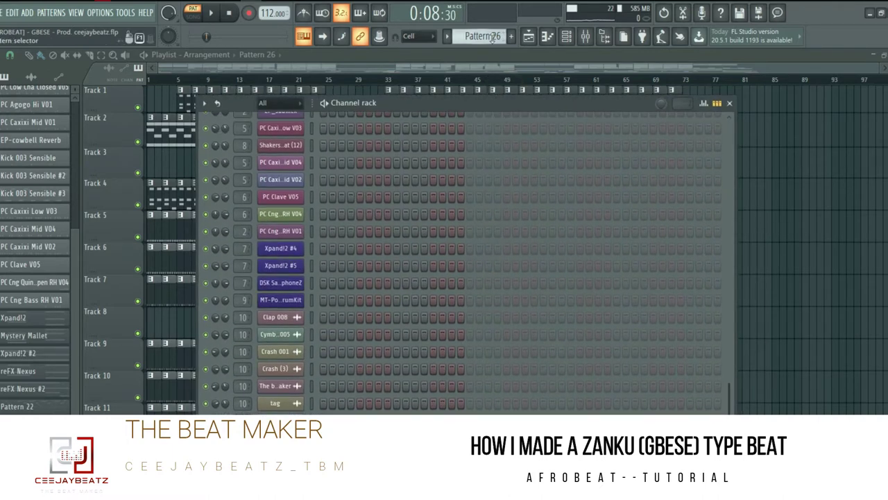
{"action": "scroll", "coordinate": [491, 38], "scroll_direction": "down", "scroll_amount": 2}
{"action": "scroll", "coordinate": [491, 38], "scroll_direction": "up", "scroll_amount": 2}
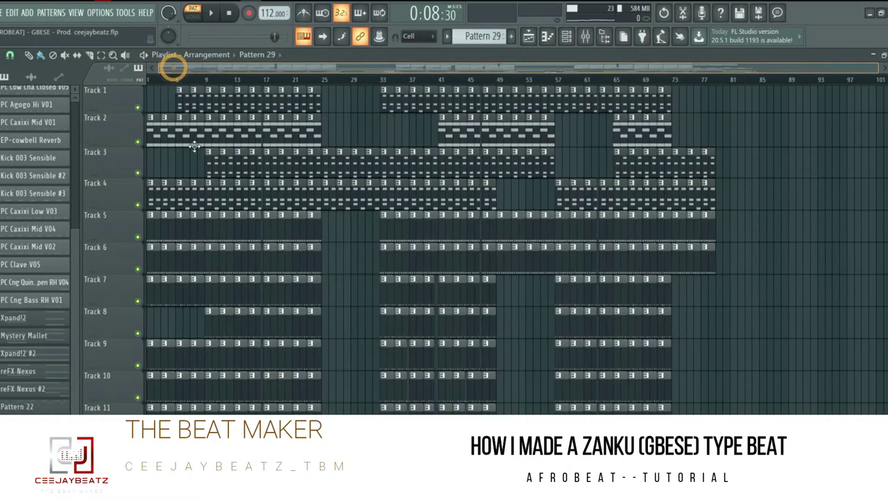
Look over the playlist tracks, solo Track 2, and play the arrangement from the start in song mode
{"action": "left_click", "coordinate": [173, 67]}
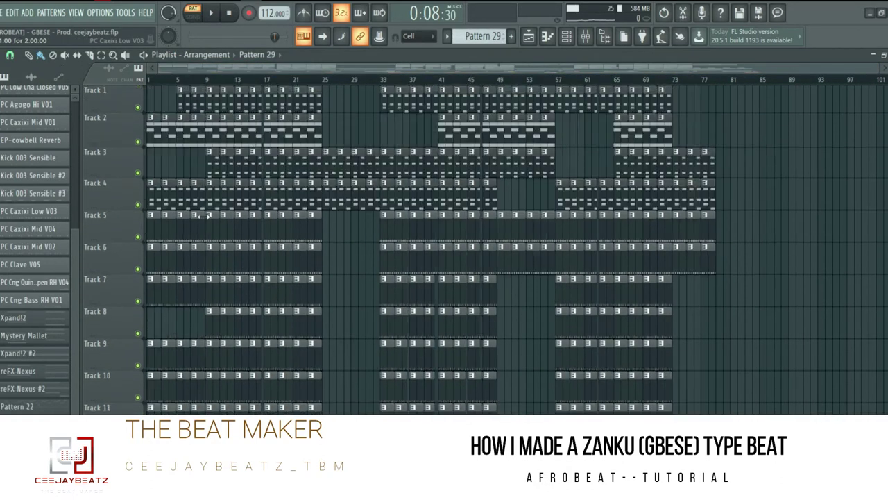
{"action": "scroll", "coordinate": [147, 271], "scroll_direction": "down", "scroll_amount": 4}
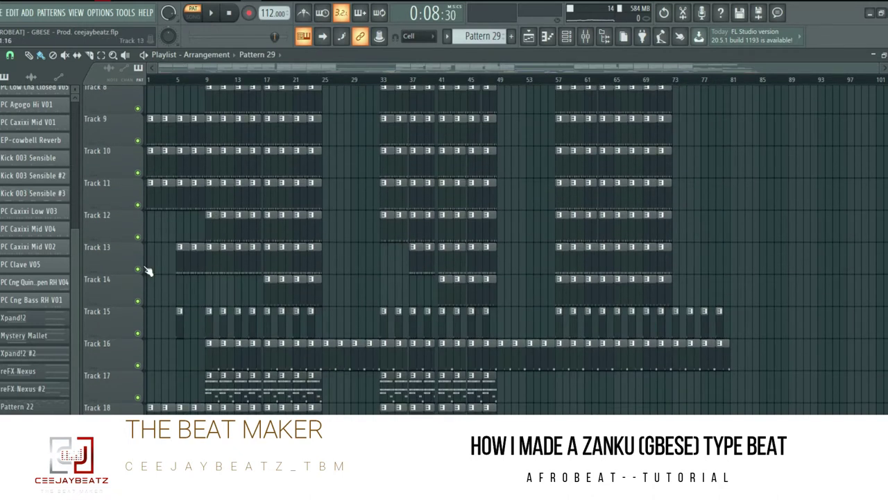
{"action": "scroll", "coordinate": [135, 244], "scroll_direction": "down", "scroll_amount": 3}
{"action": "scroll", "coordinate": [139, 245], "scroll_direction": "up", "scroll_amount": 6}
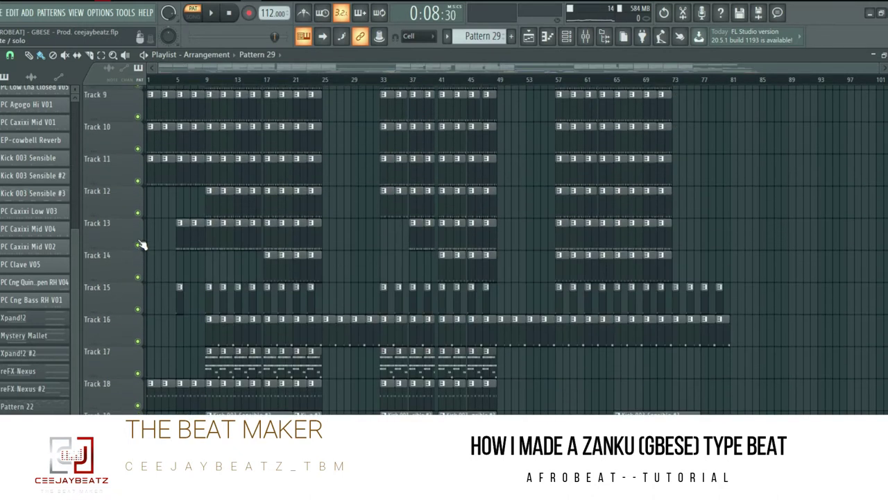
{"action": "scroll", "coordinate": [141, 244], "scroll_direction": "up", "scroll_amount": 1}
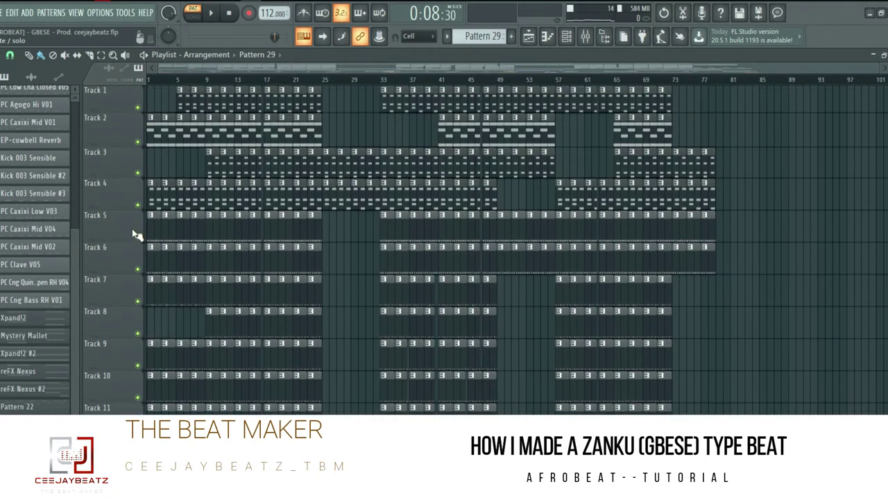
{"action": "right_click", "coordinate": [138, 143]}
{"action": "left_click", "coordinate": [227, 13]}
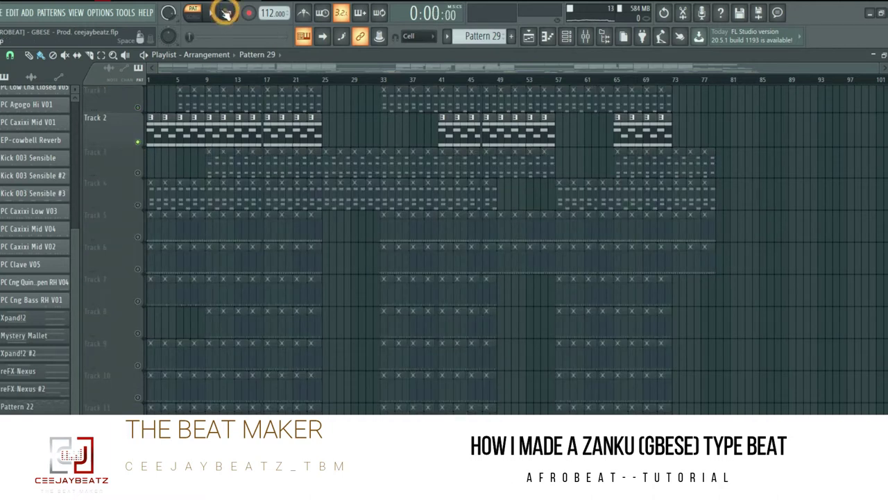
{"action": "left_click", "coordinate": [193, 15]}
{"action": "left_click", "coordinate": [210, 15]}
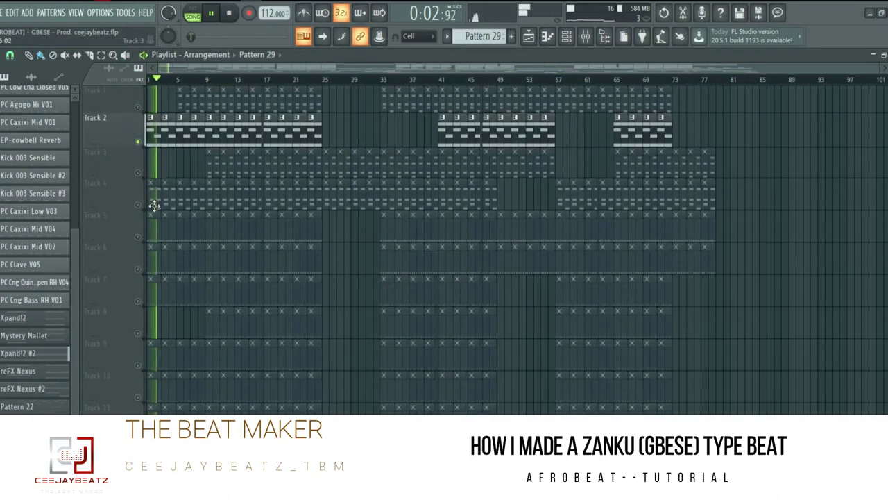
Bring in Tracks 4, 5, 6 and 7 one after another by unmuting them while the song plays
{"action": "left_click", "coordinate": [138, 205]}
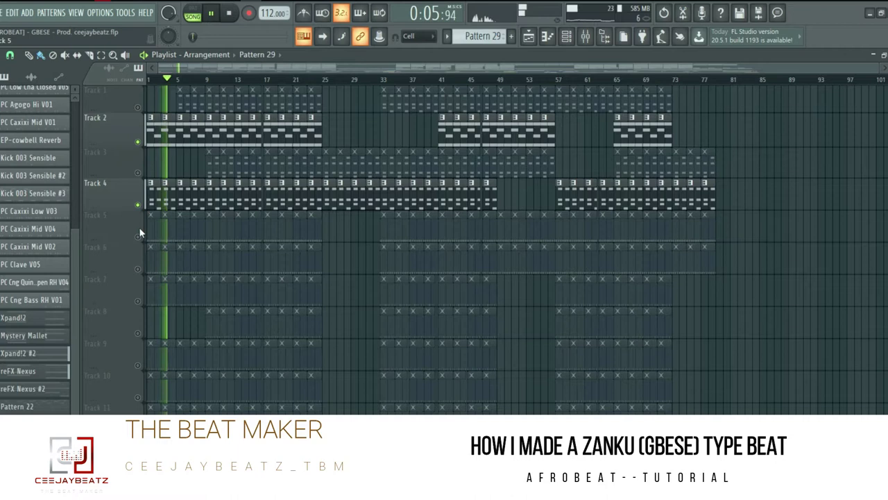
{"action": "left_click", "coordinate": [137, 236]}
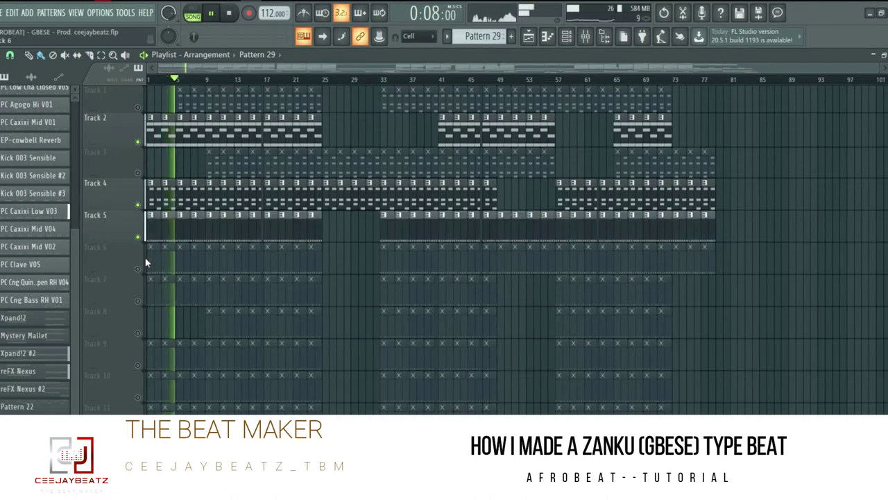
{"action": "left_click", "coordinate": [137, 269]}
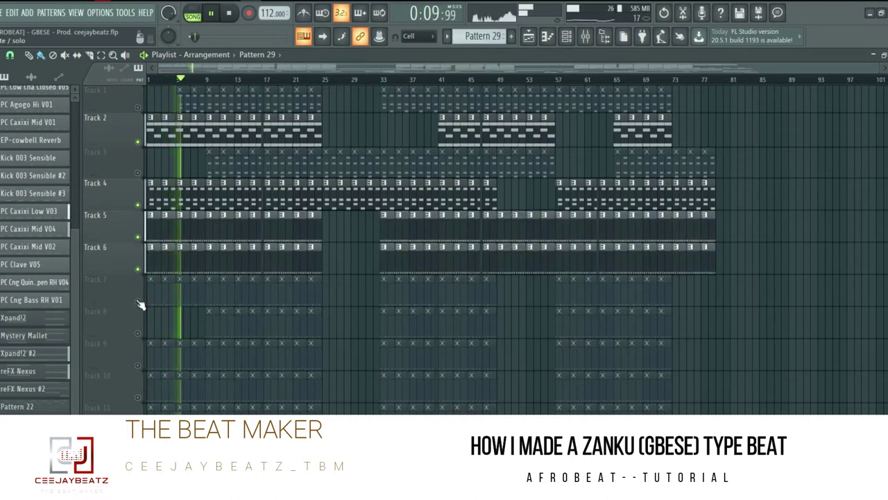
{"action": "left_click", "coordinate": [137, 301]}
Unmute Tracks 9, 10 and 11 during playback, leaving Track 8 muted
{"action": "scroll", "coordinate": [139, 339], "scroll_direction": "down", "scroll_amount": 1}
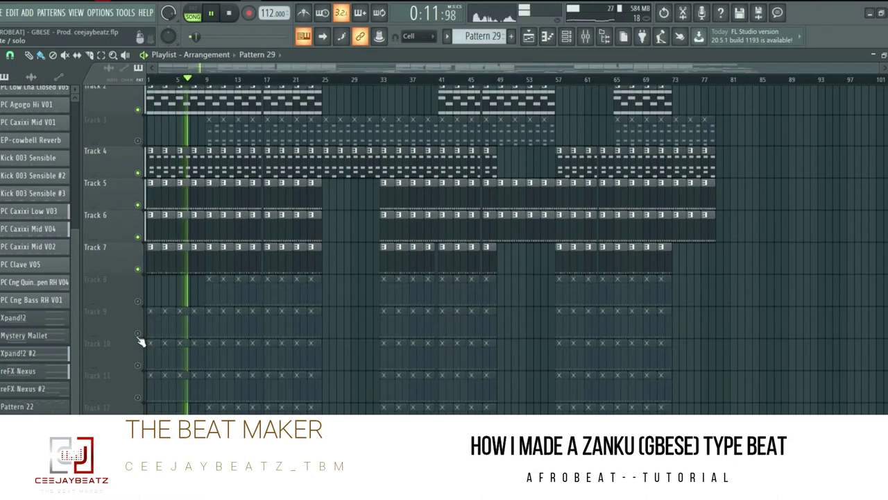
{"action": "left_click", "coordinate": [137, 333]}
{"action": "left_click", "coordinate": [137, 365]}
{"action": "scroll", "coordinate": [139, 361], "scroll_direction": "down", "scroll_amount": 1}
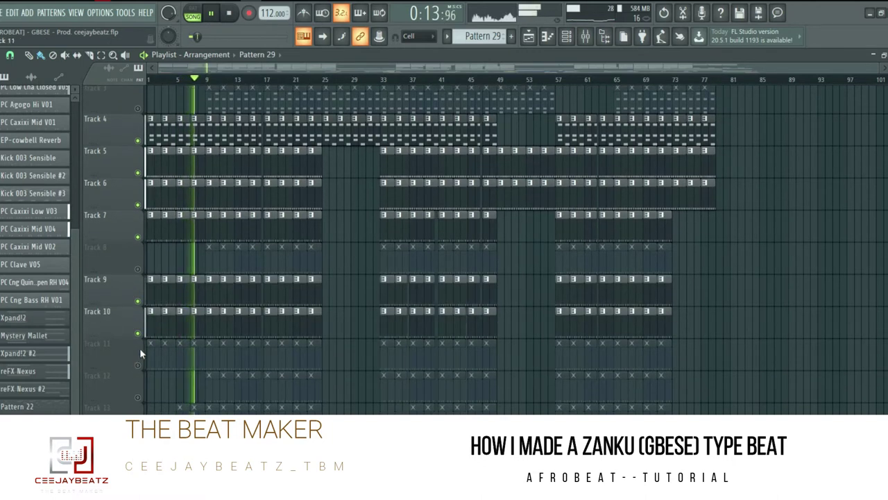
{"action": "left_click", "coordinate": [138, 365]}
Unmute Tracks 12, 13, 14 and 15 during playback
{"action": "scroll", "coordinate": [139, 360], "scroll_direction": "down", "scroll_amount": 3}
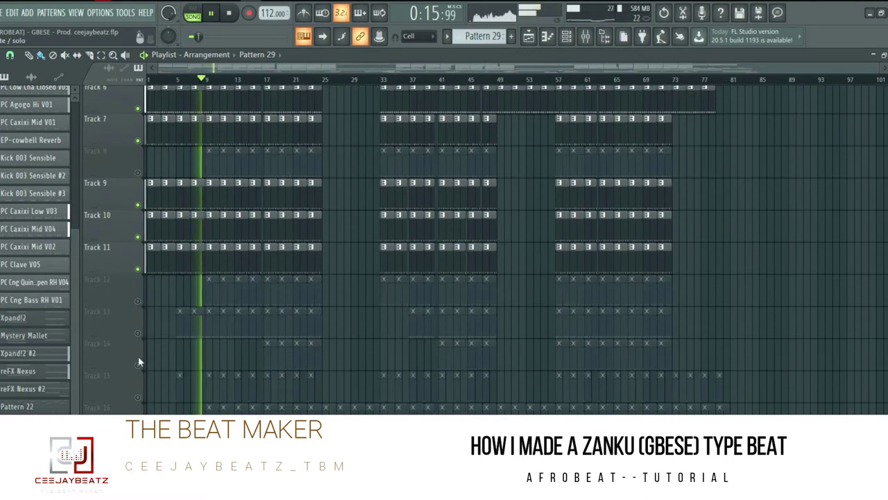
{"action": "left_click", "coordinate": [137, 333]}
{"action": "left_click", "coordinate": [138, 301]}
{"action": "scroll", "coordinate": [145, 333], "scroll_direction": "down", "scroll_amount": 2}
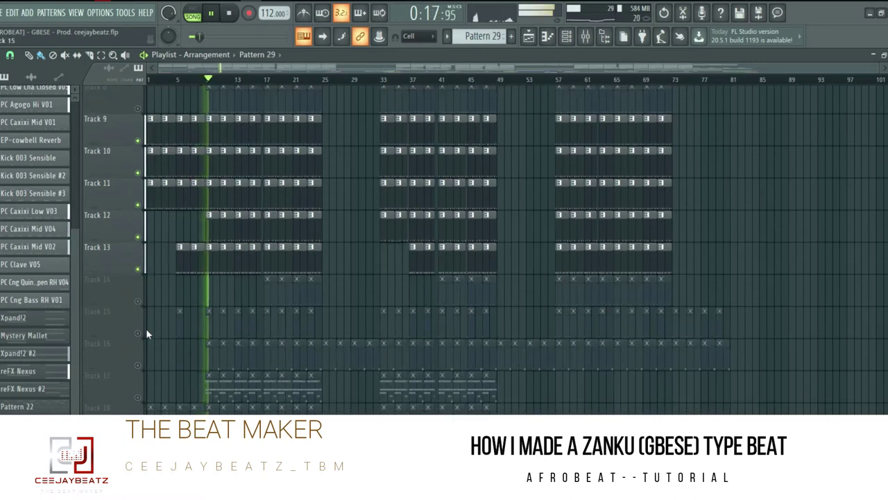
{"action": "left_click", "coordinate": [138, 301]}
{"action": "left_click", "coordinate": [137, 333]}
Unmute Tracks 16, 17 and 18 in the playlist while the song keeps playing
{"action": "scroll", "coordinate": [137, 329], "scroll_direction": "down", "scroll_amount": 2}
{"action": "left_click", "coordinate": [138, 300]}
{"action": "left_click", "coordinate": [138, 332]}
{"action": "left_click", "coordinate": [138, 365]}
Unmute Track 19 with the Kick 003 Sensible #3 clips and Track 22 with the Pattern 24 clips, then pause playback
{"action": "scroll", "coordinate": [142, 305], "scroll_direction": "down", "scroll_amount": 3}
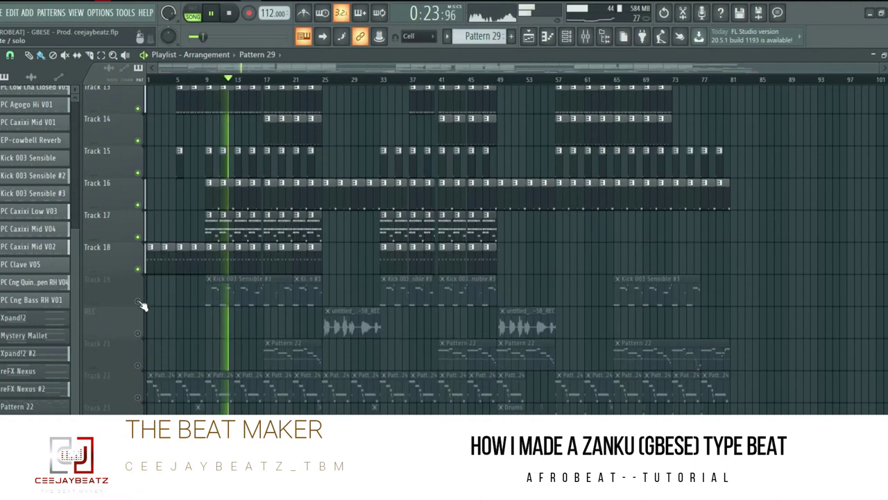
{"action": "left_click", "coordinate": [139, 301]}
{"action": "scroll", "coordinate": [143, 303], "scroll_direction": "down", "scroll_amount": 2}
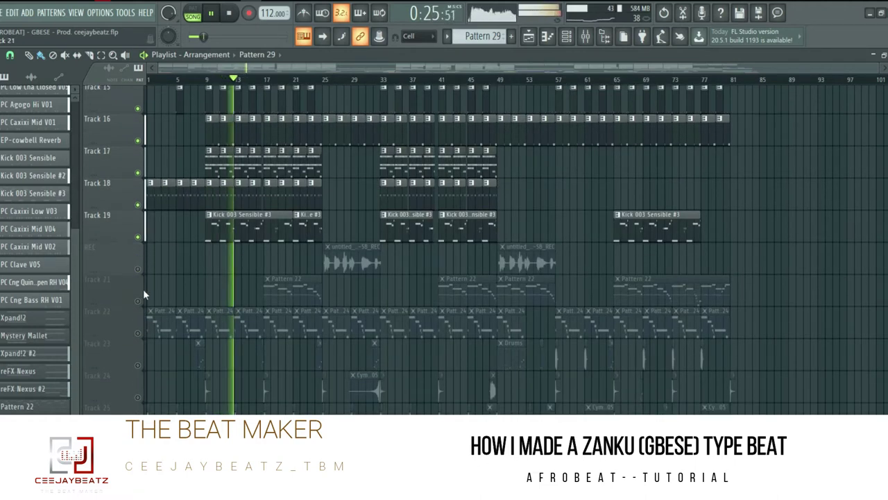
{"action": "left_click", "coordinate": [138, 335]}
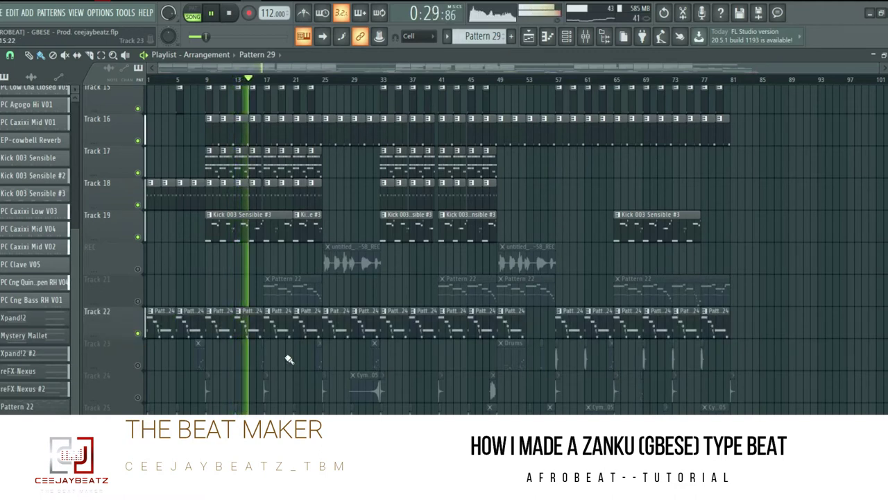
{"action": "scroll", "coordinate": [347, 291], "scroll_direction": "down", "scroll_amount": 1}
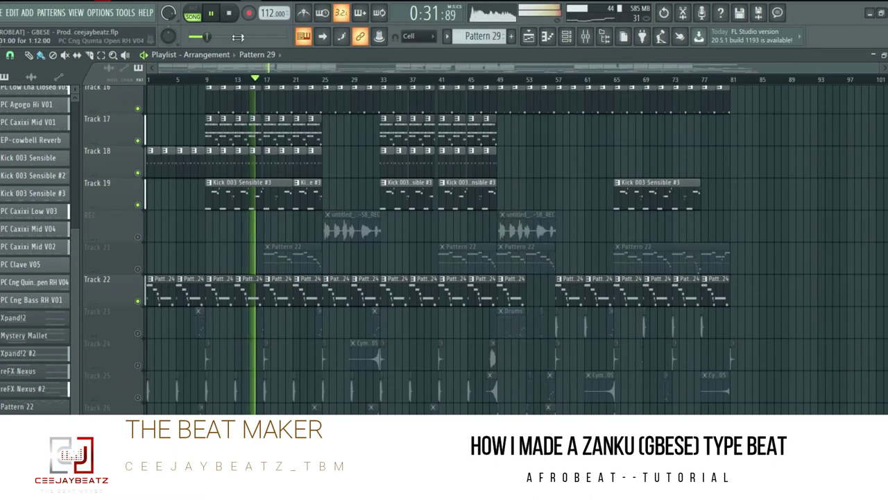
{"action": "key", "text": "space"}
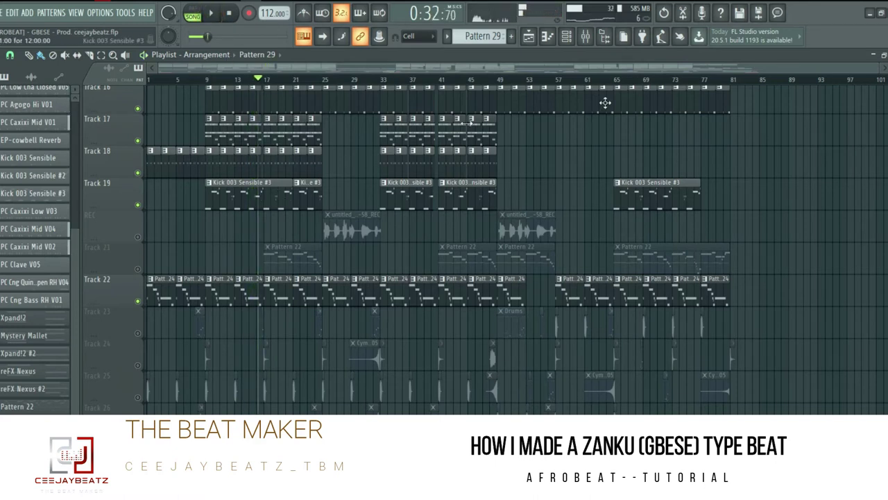
Open the mixer, inspect the effects loaded on the Master track, and close the mixer
{"action": "left_click", "coordinate": [585, 38]}
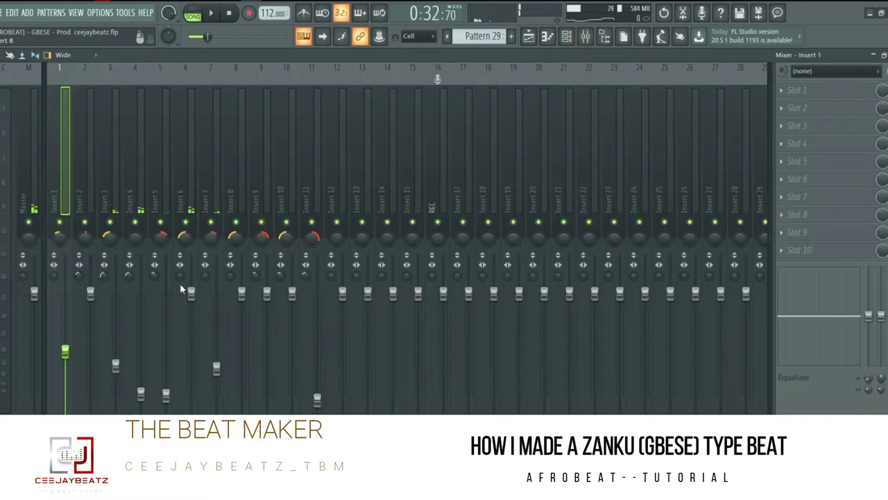
{"action": "left_click", "coordinate": [39, 160]}
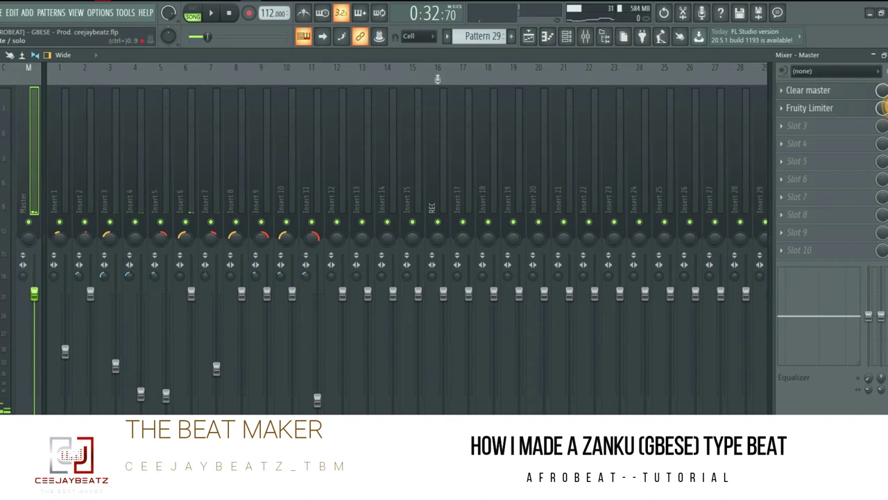
{"action": "left_click", "coordinate": [884, 54]}
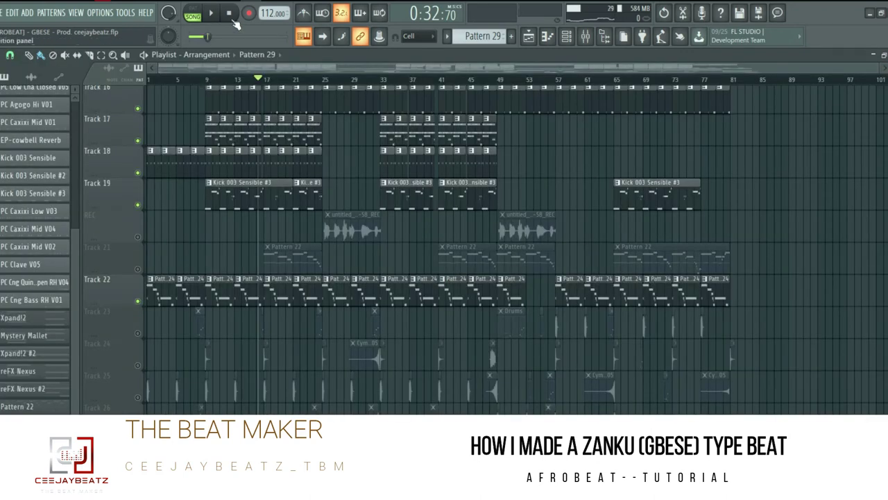
Audition the opening bars of the song from the beginning with the currently unmuted tracks, then stop playback
{"action": "left_click", "coordinate": [229, 13]}
{"action": "key", "text": "space"}
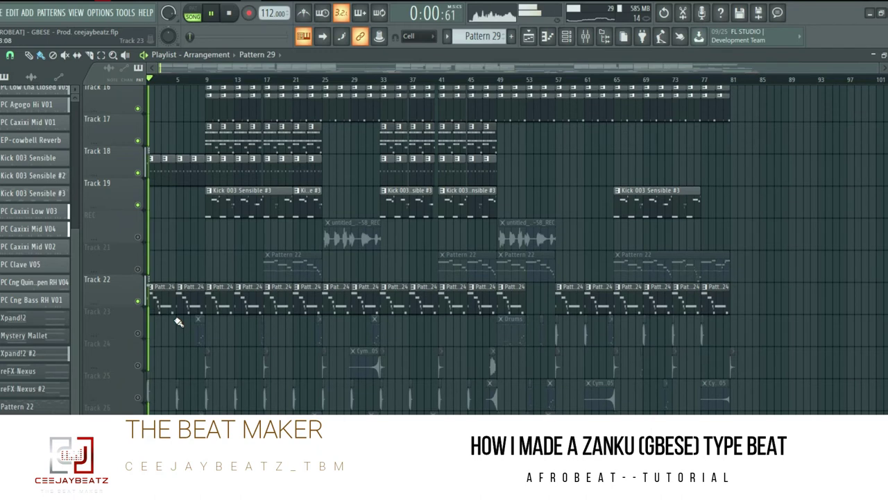
{"action": "scroll", "coordinate": [176, 321], "scroll_direction": "down", "scroll_amount": 1}
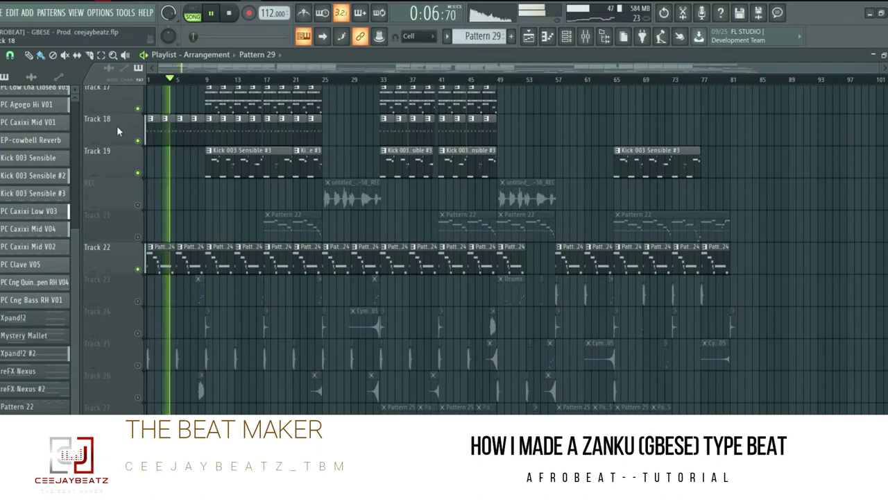
{"action": "left_click", "coordinate": [211, 15]}
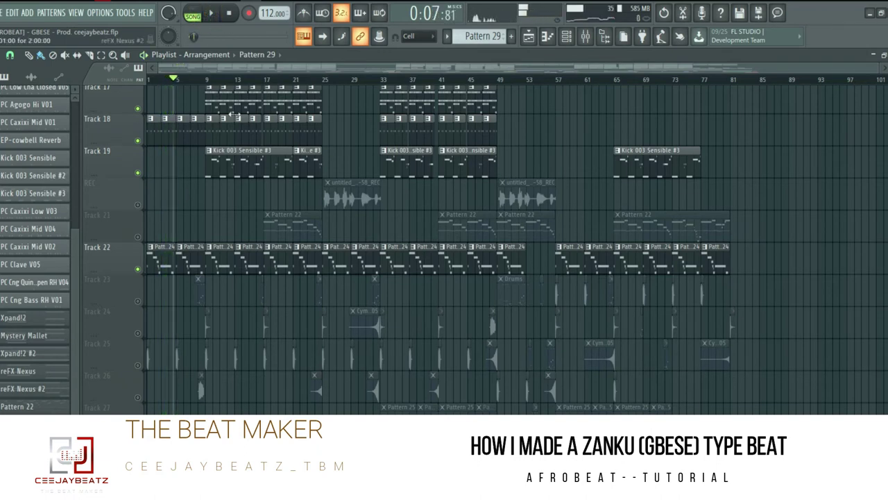
{"action": "left_click", "coordinate": [228, 13]}
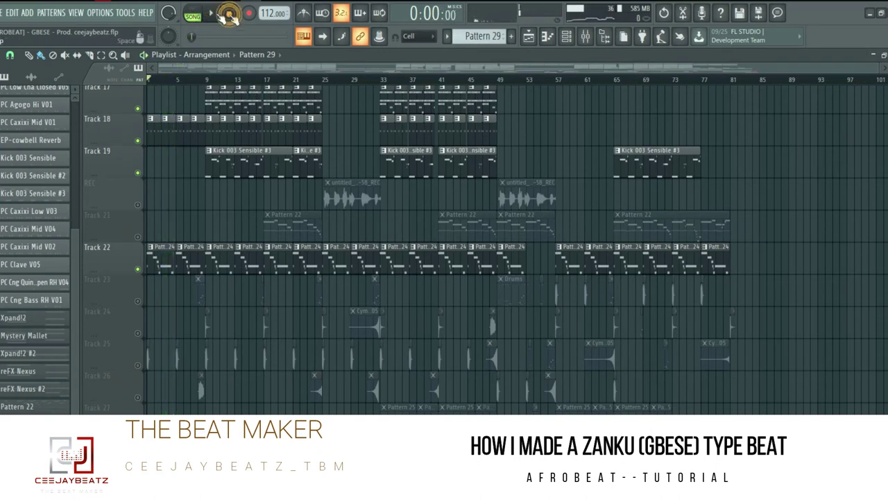
Play the song from the beginning, unmute Track 1 and Track 3 during playback, then stop the song
{"action": "left_click", "coordinate": [211, 13]}
{"action": "scroll", "coordinate": [234, 277], "scroll_direction": "up", "scroll_amount": 5}
{"action": "scroll", "coordinate": [229, 271], "scroll_direction": "up", "scroll_amount": 10}
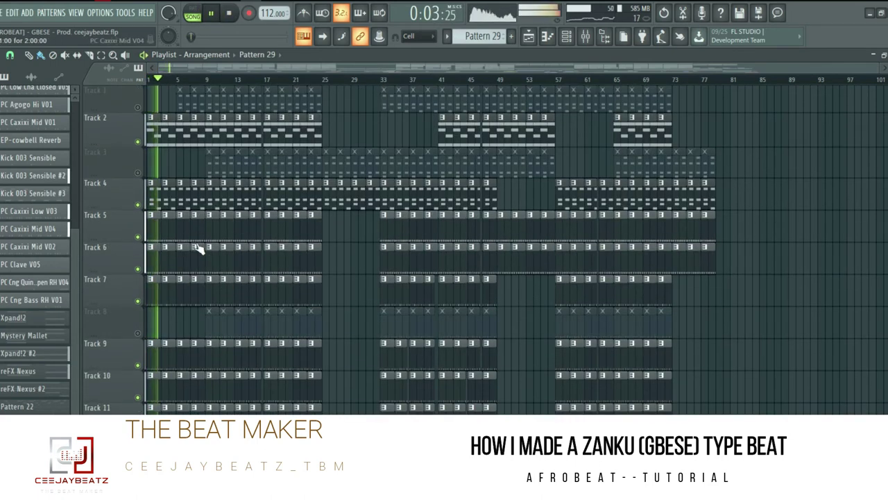
{"action": "left_click", "coordinate": [138, 107]}
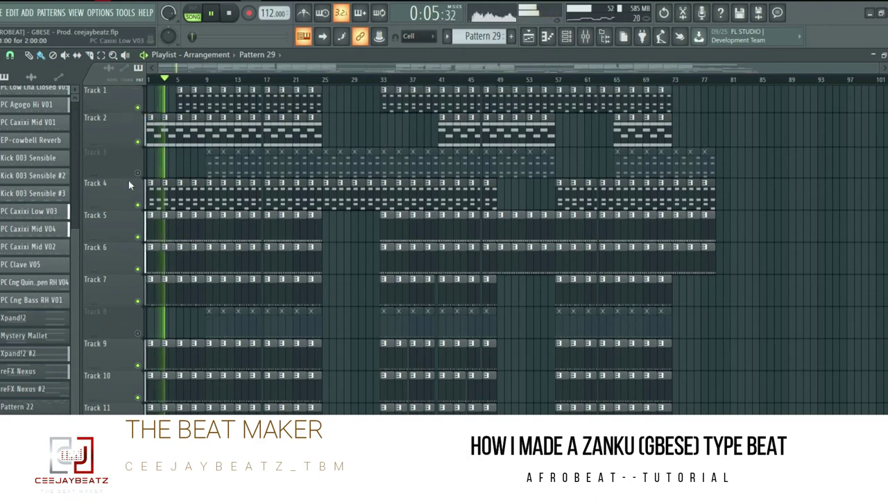
{"action": "left_click", "coordinate": [137, 173]}
{"action": "scroll", "coordinate": [180, 224], "scroll_direction": "down", "scroll_amount": 10}
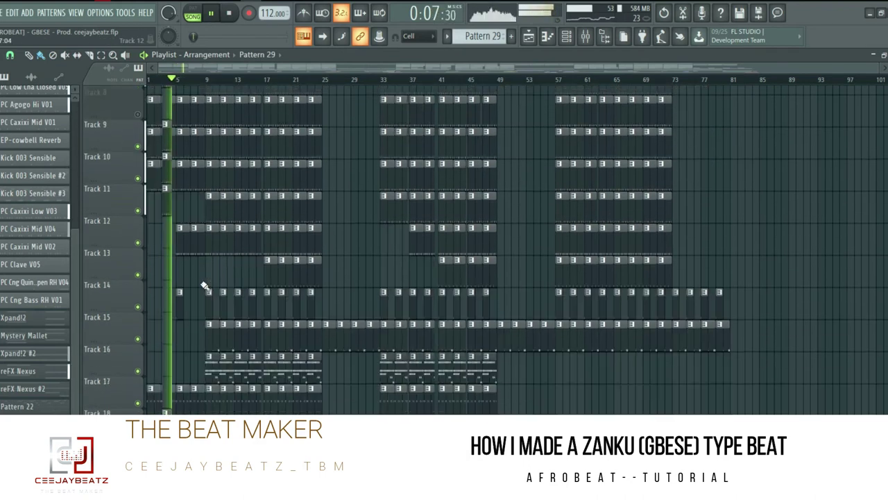
{"action": "scroll", "coordinate": [201, 286], "scroll_direction": "down", "scroll_amount": 12}
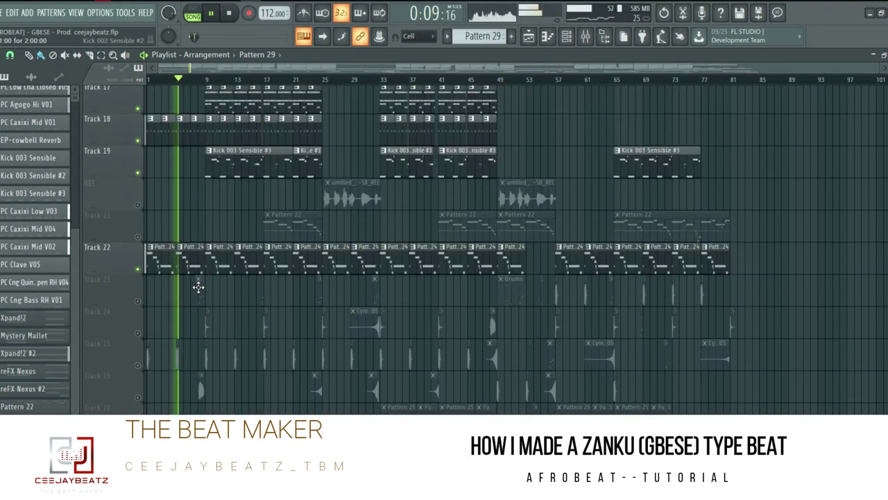
{"action": "scroll", "coordinate": [199, 286], "scroll_direction": "up", "scroll_amount": 20}
{"action": "left_click", "coordinate": [227, 14]}
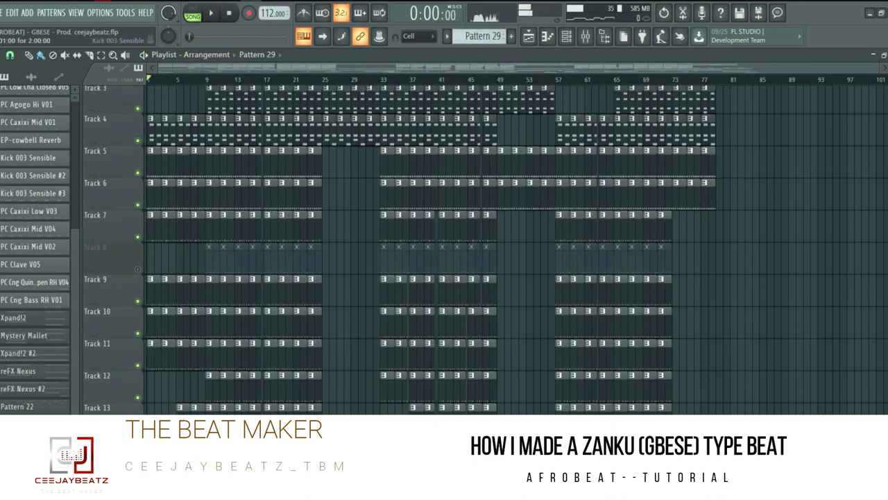